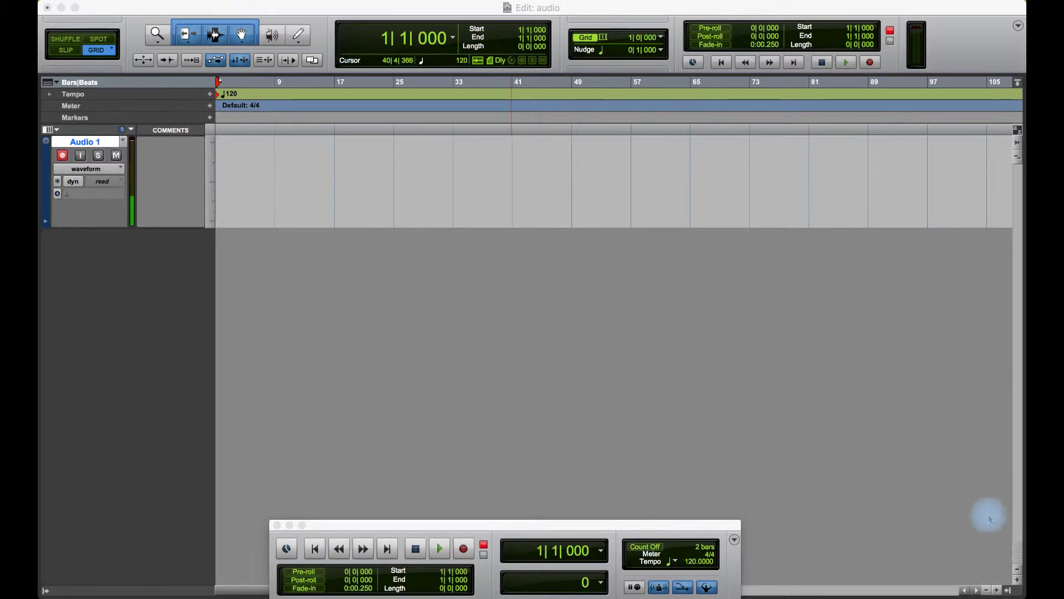
# - Check the session's available disk space, then close the disk space report
pyautogui.click(464, 11)
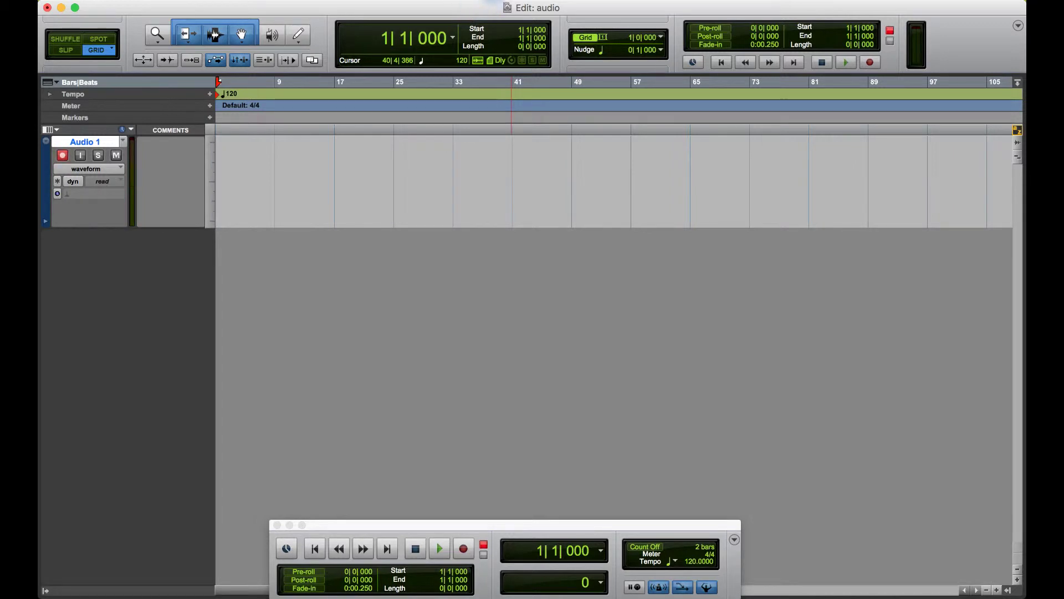
pyautogui.click(474, 0)
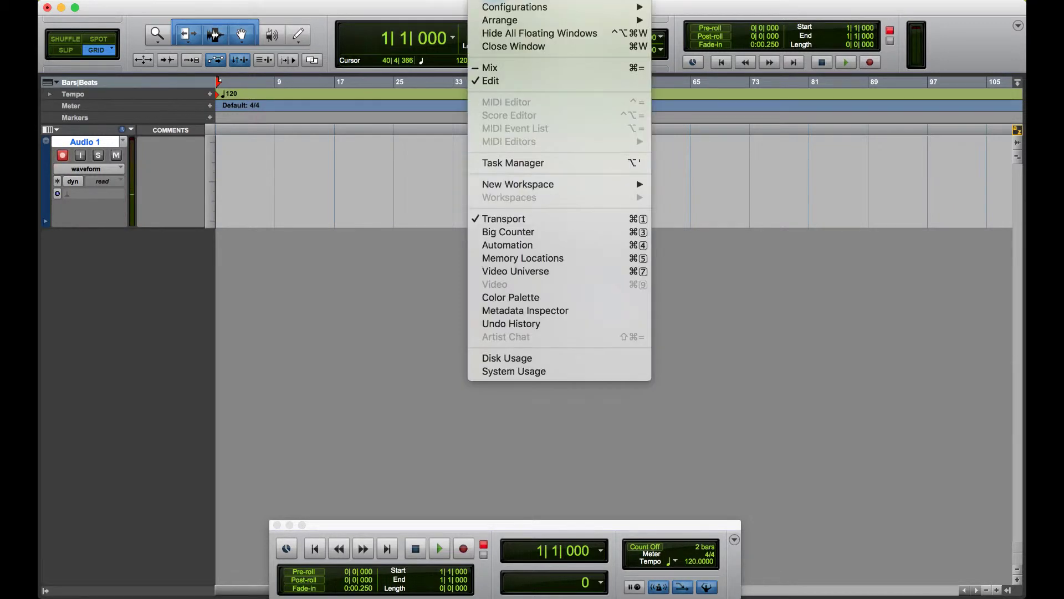
pyautogui.click(507, 360)
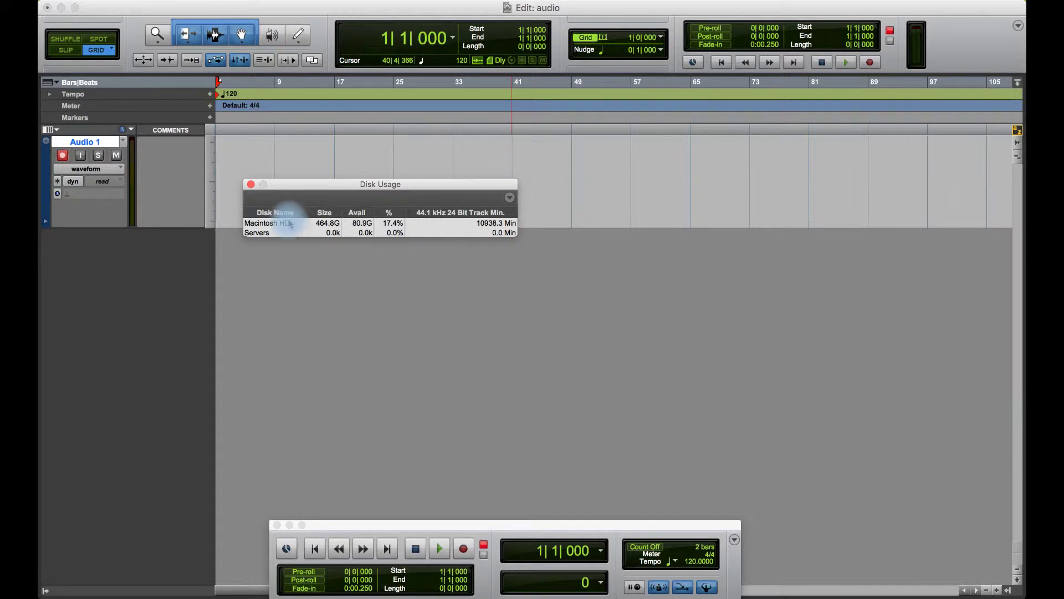
pyautogui.click(251, 184)
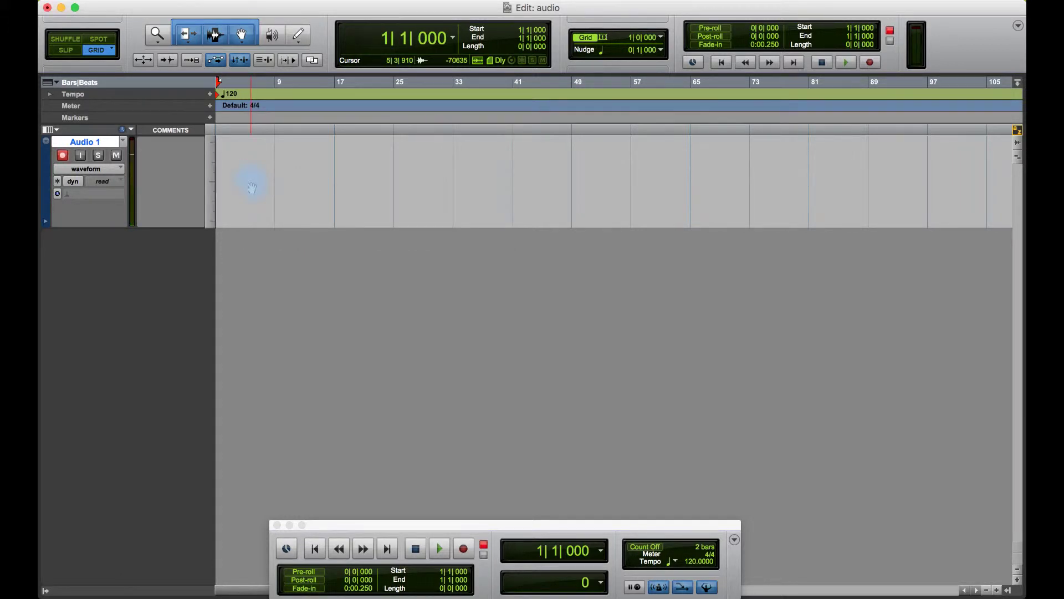
# - Create a Click track and open its Click II plug-in in the Mix window
pyautogui.click(249, 3)
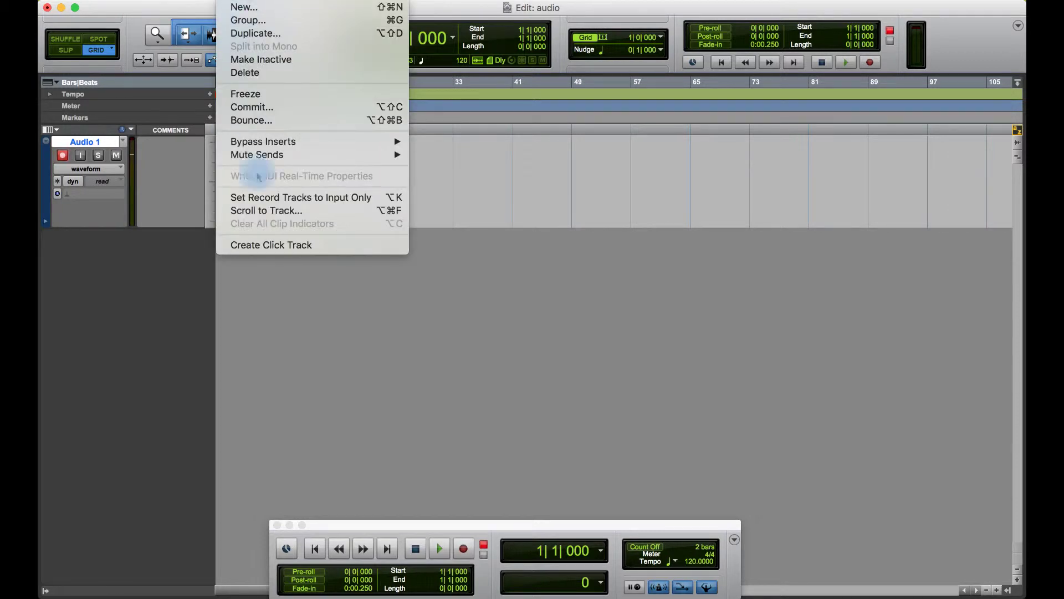
pyautogui.click(259, 245)
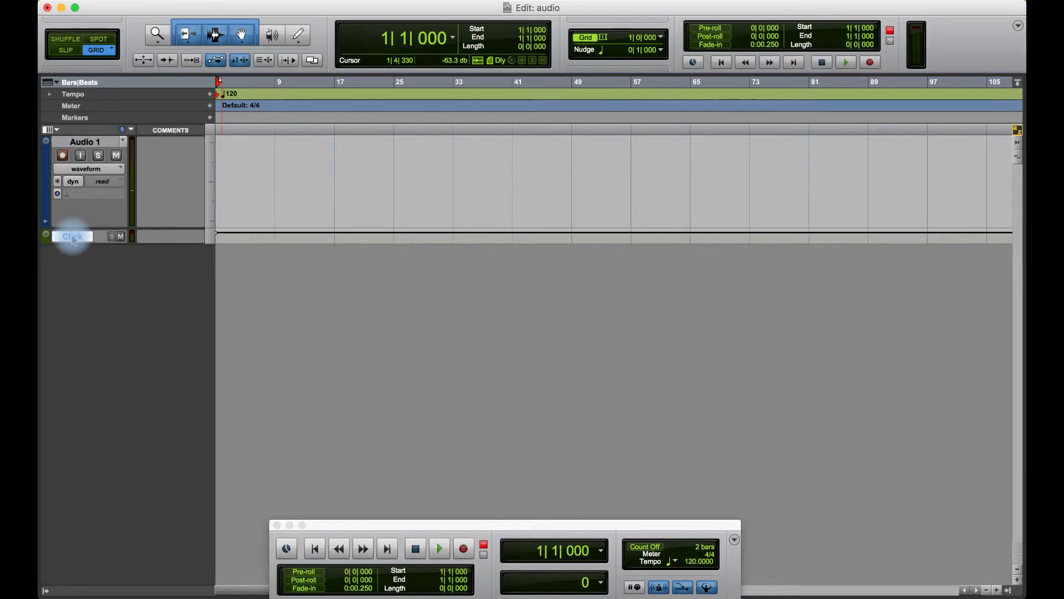
pyautogui.press('super+equal')
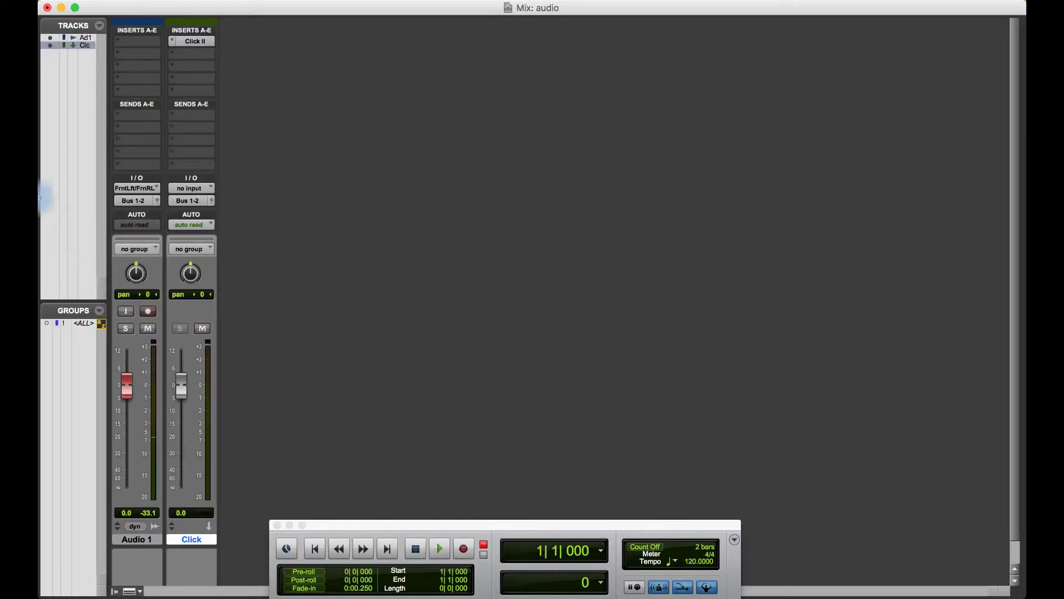
pyautogui.click(195, 41)
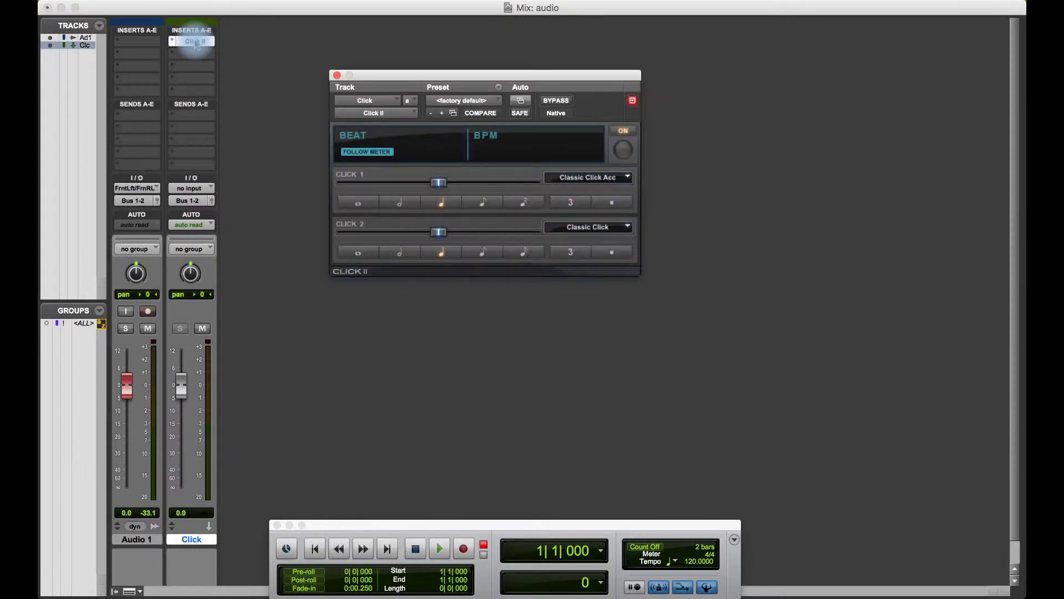
pyautogui.moveTo(470, 71); pyautogui.dragTo(526, 82)
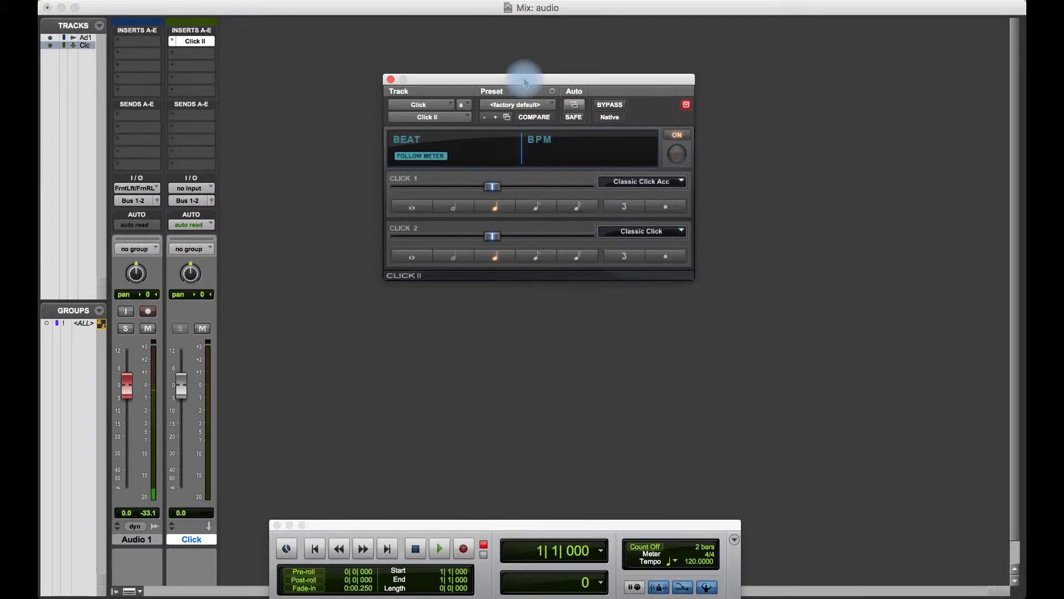
pyautogui.click(452, 1)
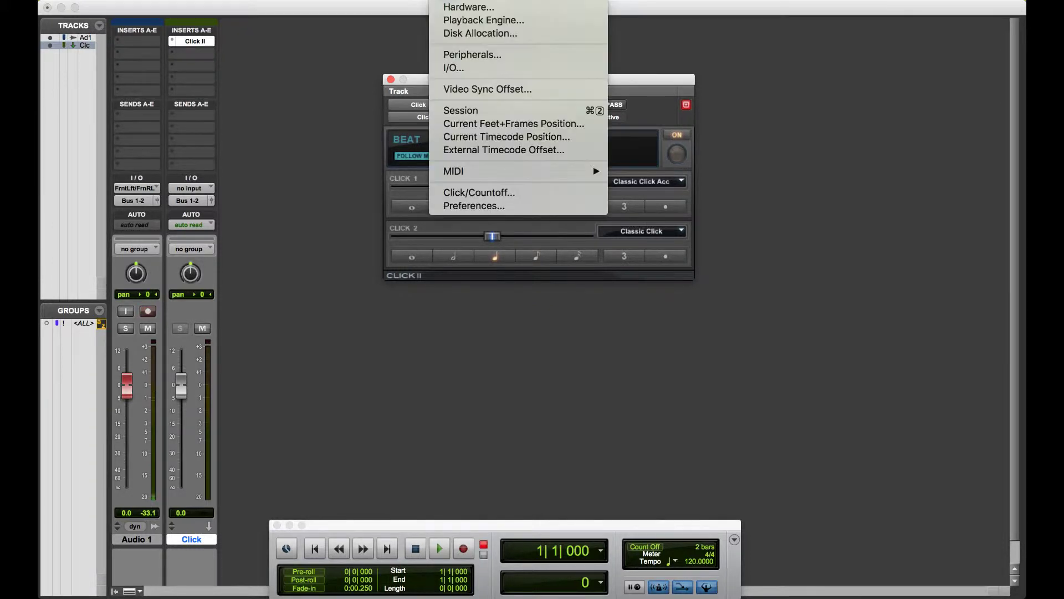
pyautogui.click(483, 193)
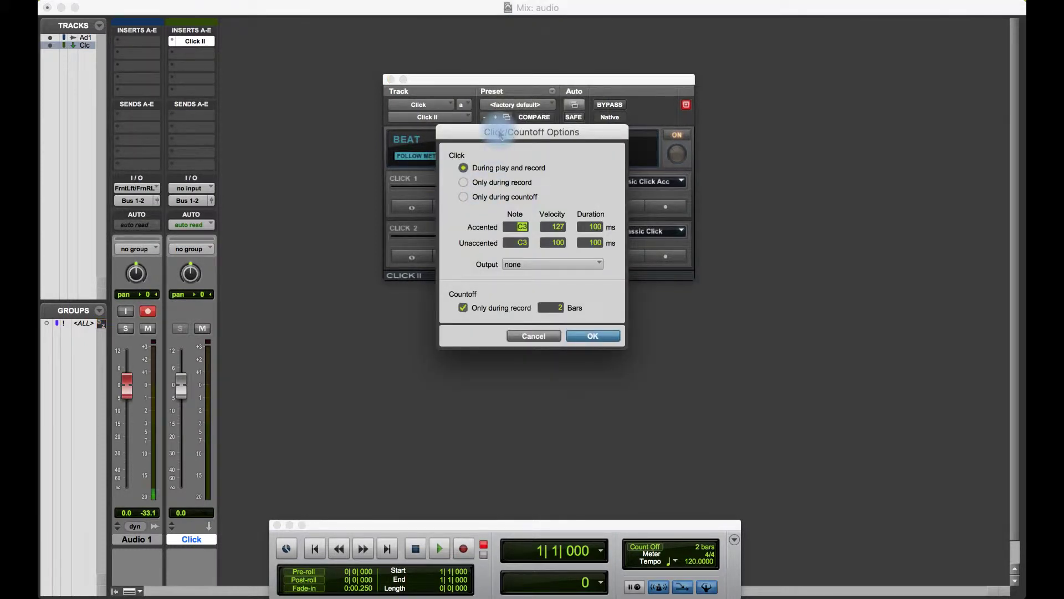
pyautogui.moveTo(501, 135); pyautogui.dragTo(824, 77)
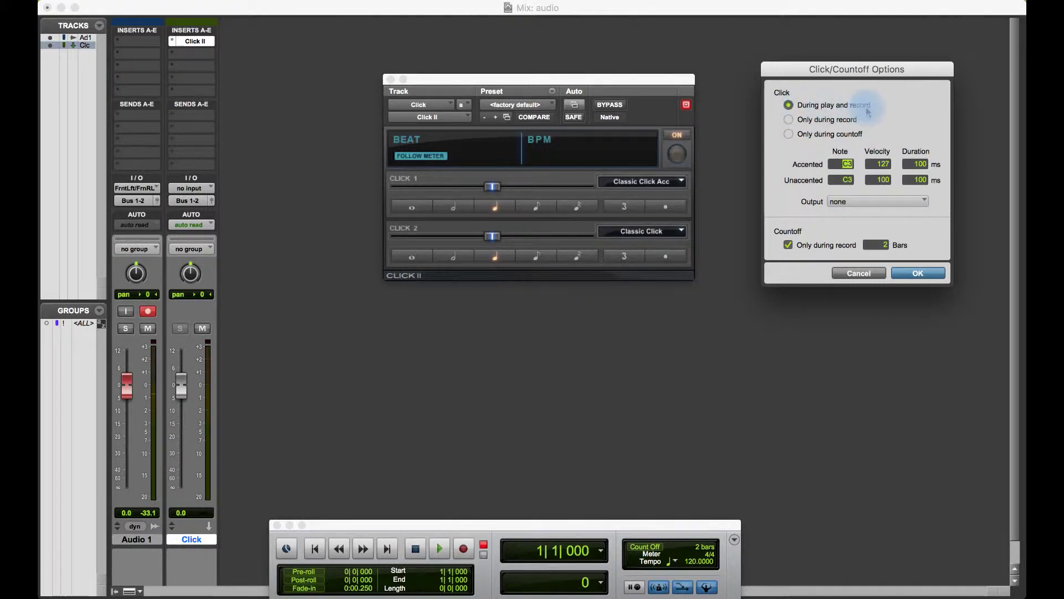
pyautogui.click(788, 120)
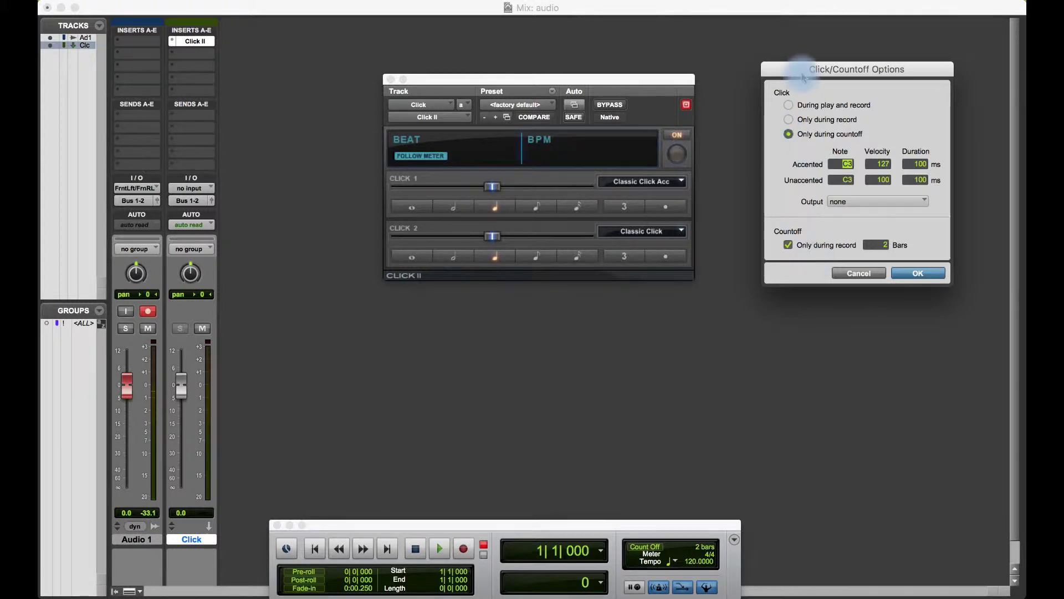
pyautogui.click(788, 106)
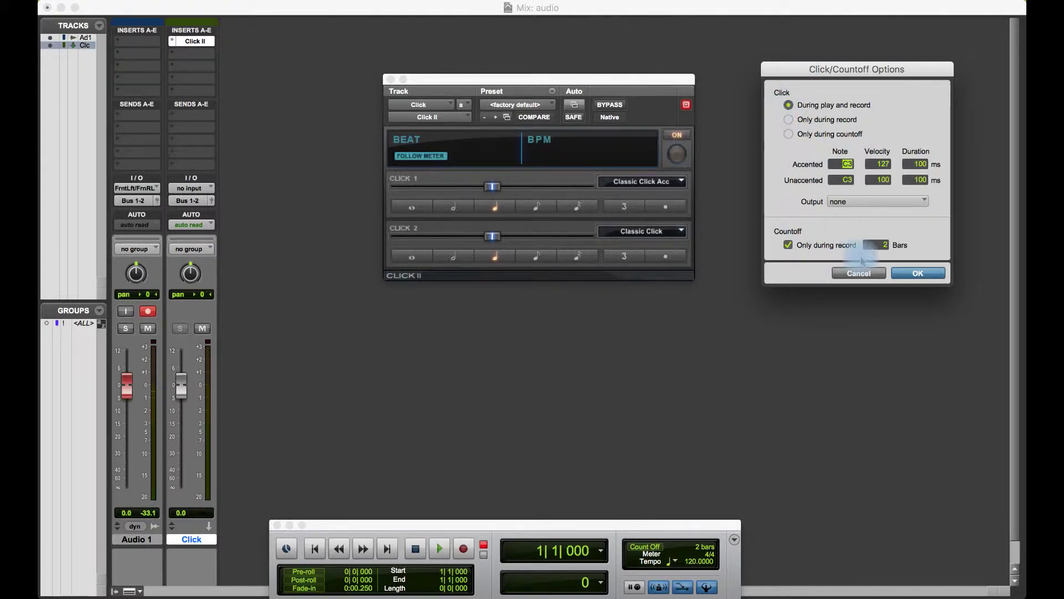
pyautogui.click(916, 272)
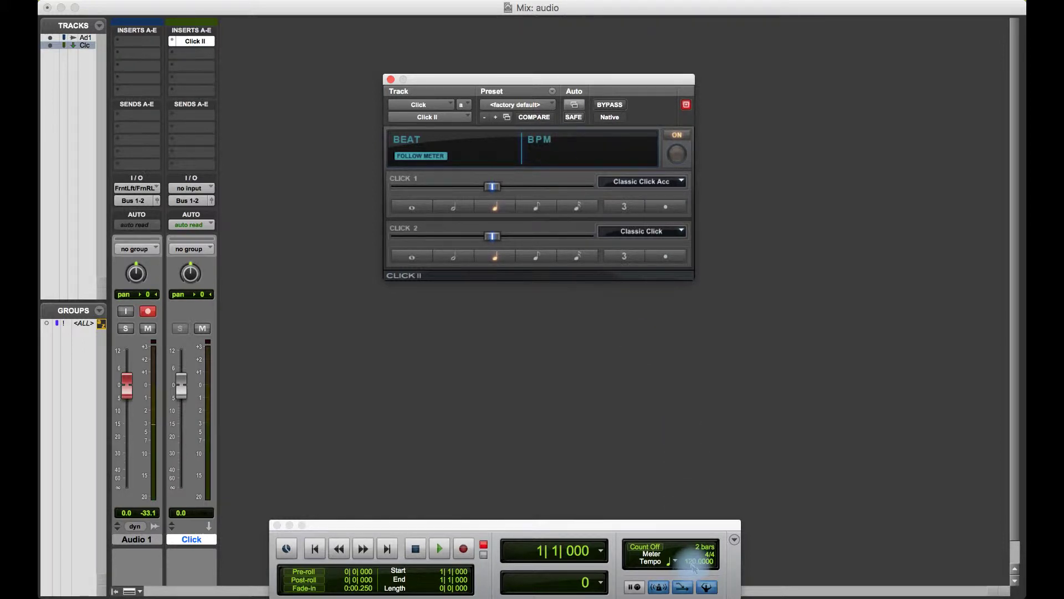
# - Browse the Click 1 and Click 2 sound lists, leaving both sounds unchanged
pyautogui.click(672, 182)
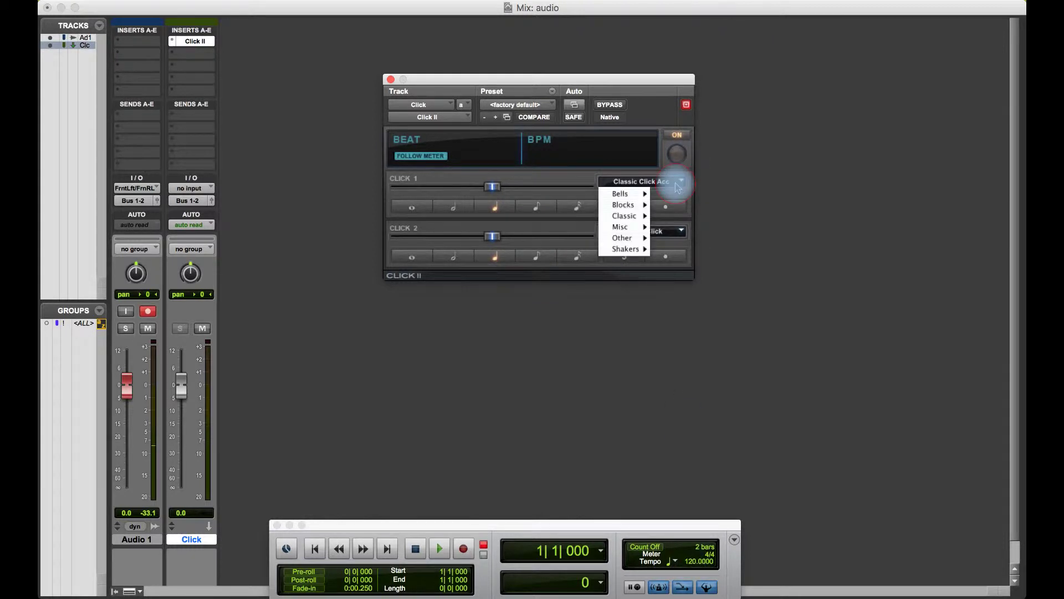
pyautogui.moveTo(637, 201)
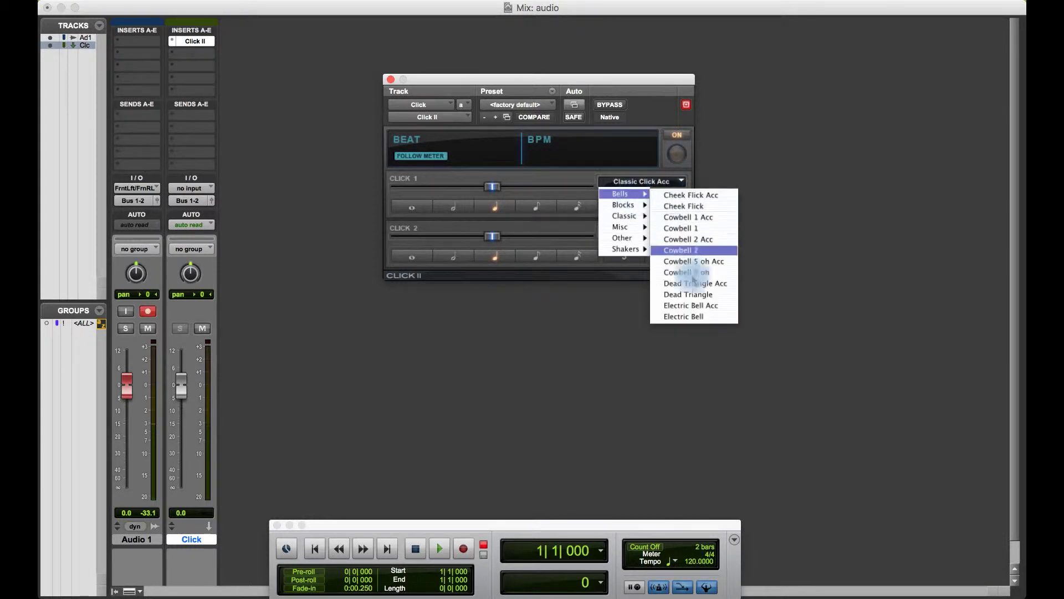
pyautogui.click(519, 320)
pyautogui.click(678, 232)
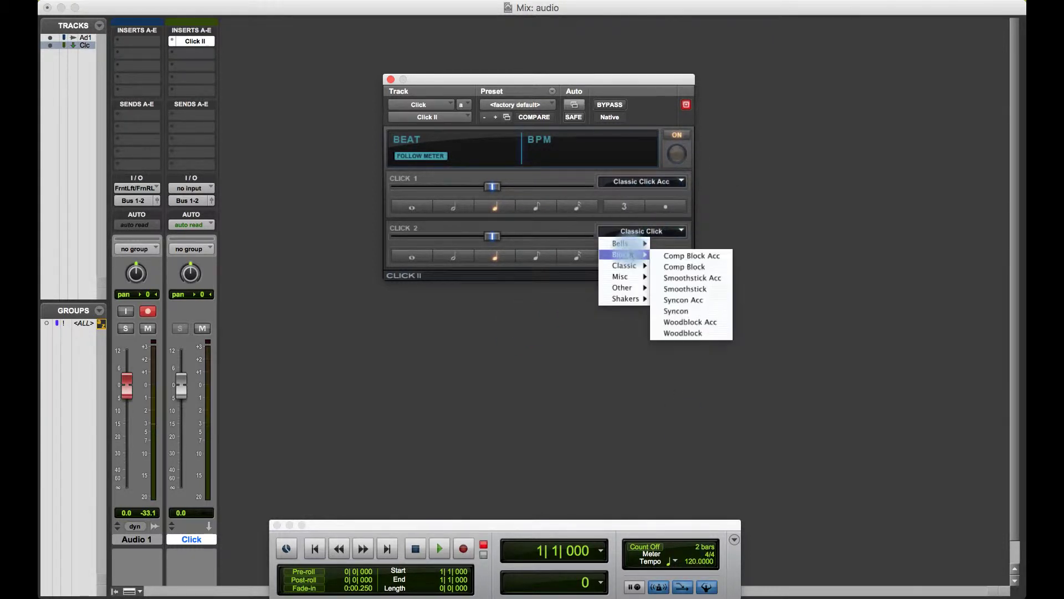
pyautogui.click(630, 240)
# - Close the Click II plug-in window and bring up the New Tracks dialog
pyautogui.click(750, 280)
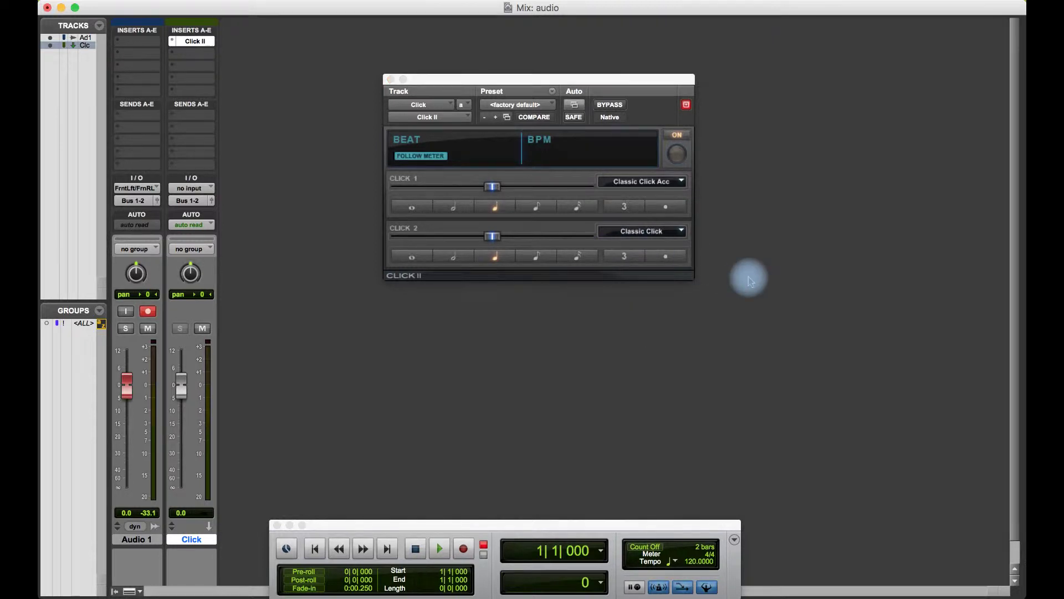
pyautogui.click(391, 79)
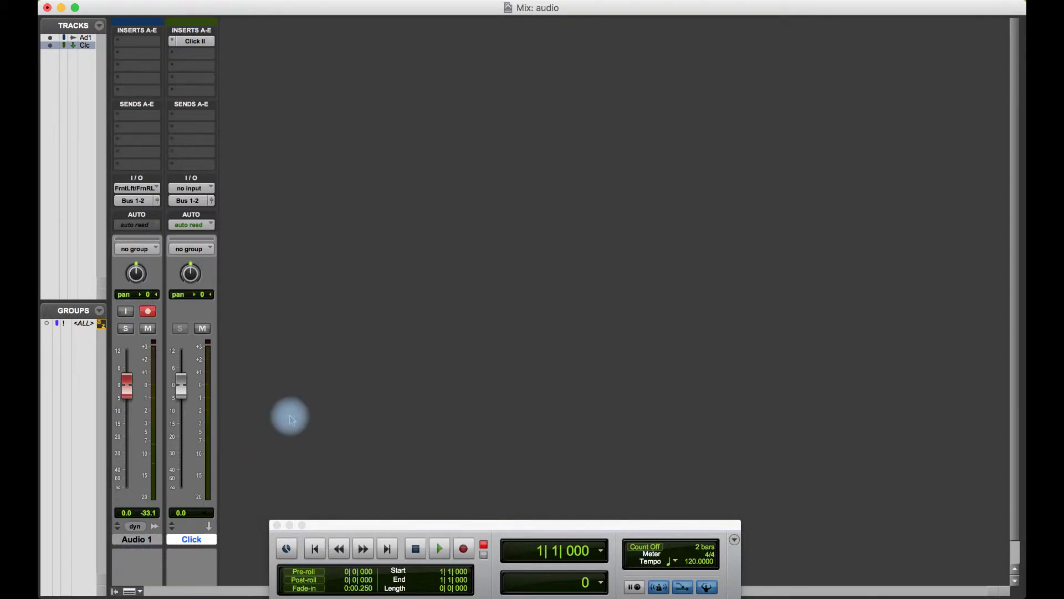
pyautogui.press('super+shift+n')
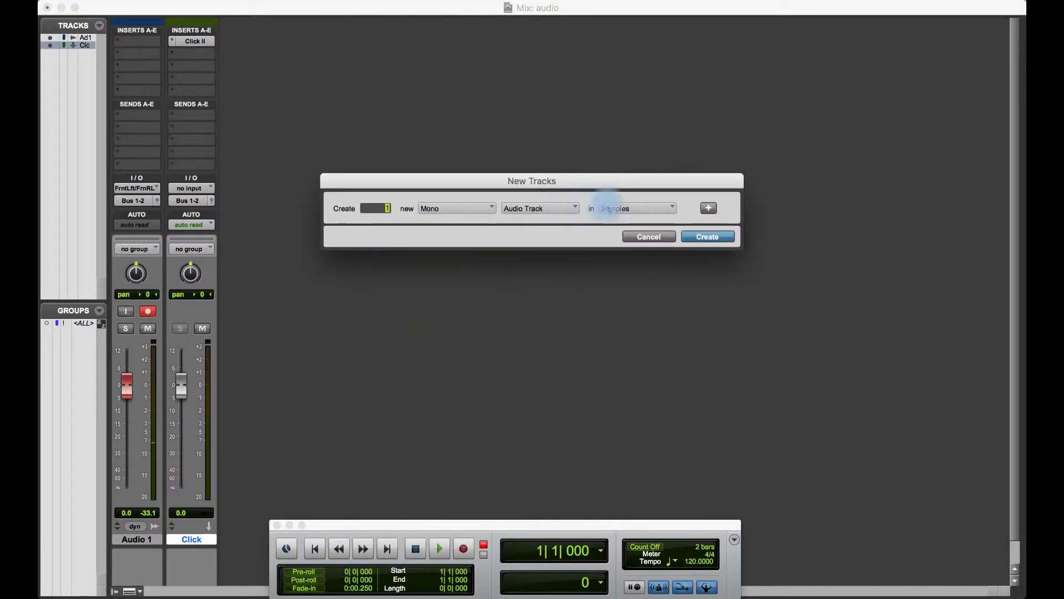
# - Cancel the New Tracks dialog without adding a track, leaving Audio 1 beside Click
pyautogui.click(647, 239)
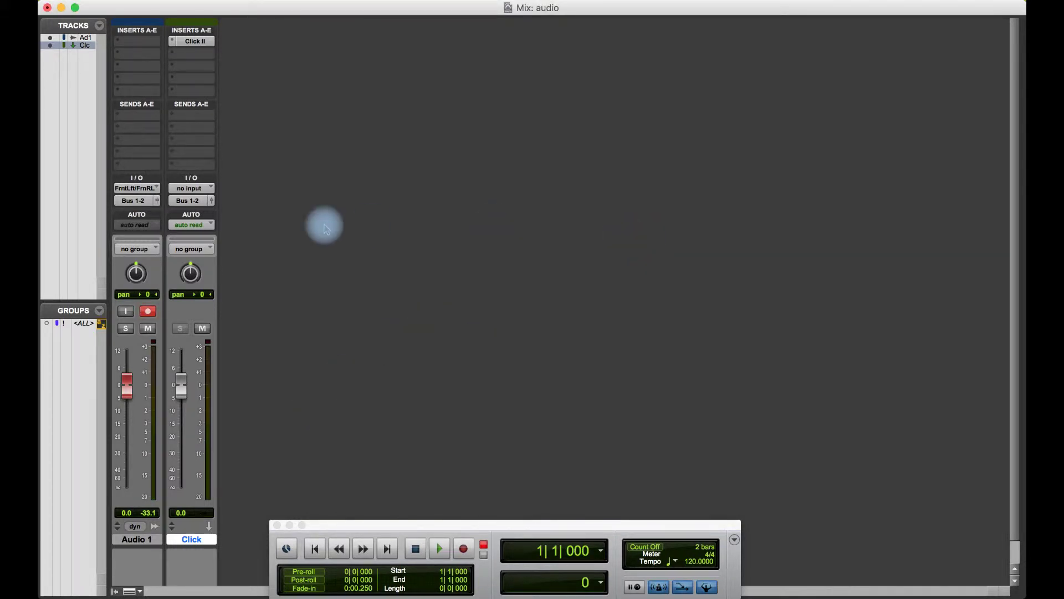
pyautogui.click(149, 311)
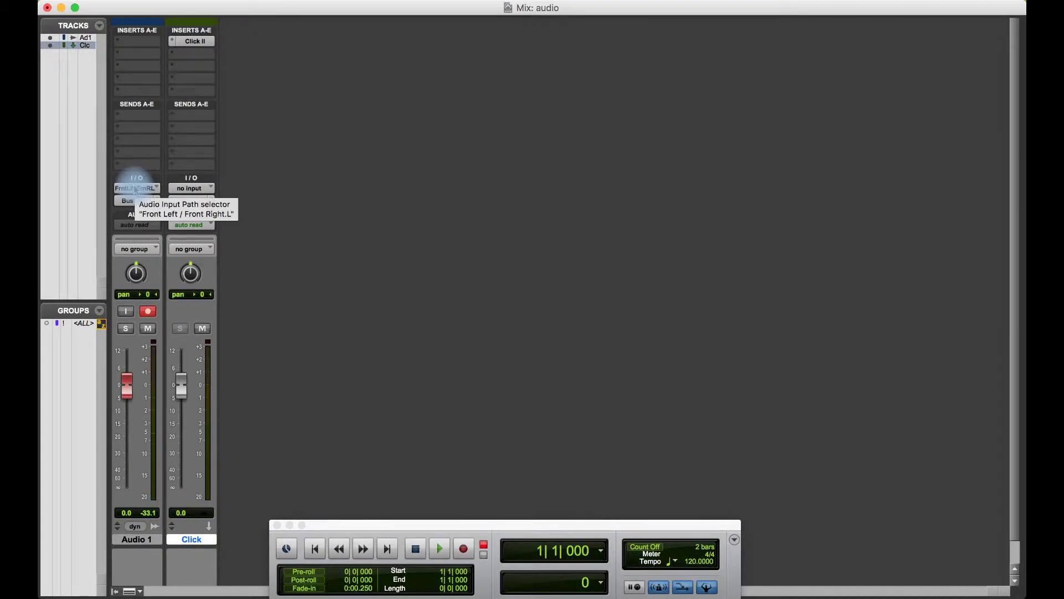
pyautogui.click(135, 189)
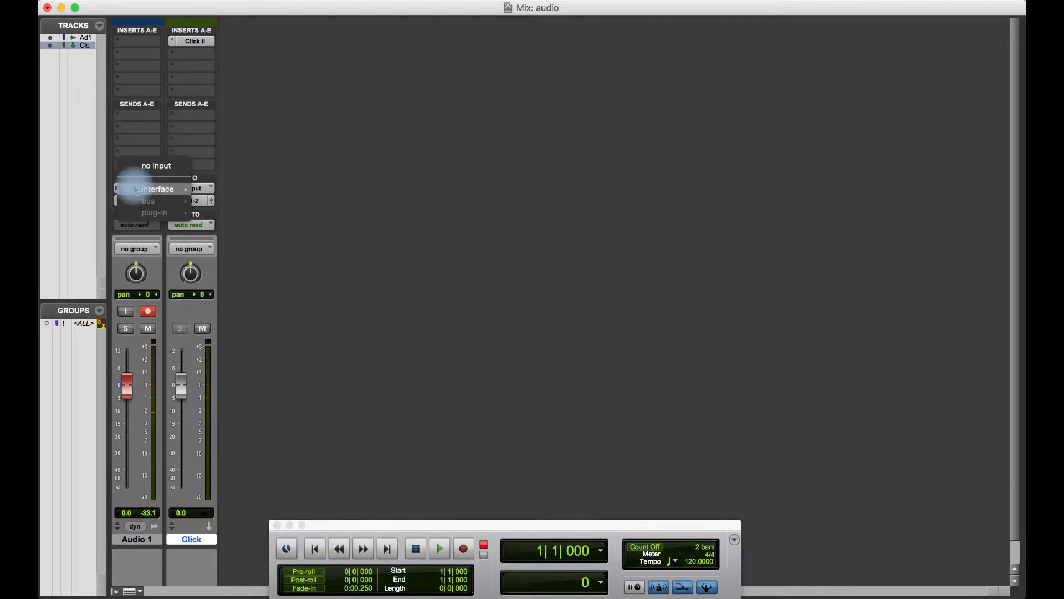
pyautogui.moveTo(189, 190)
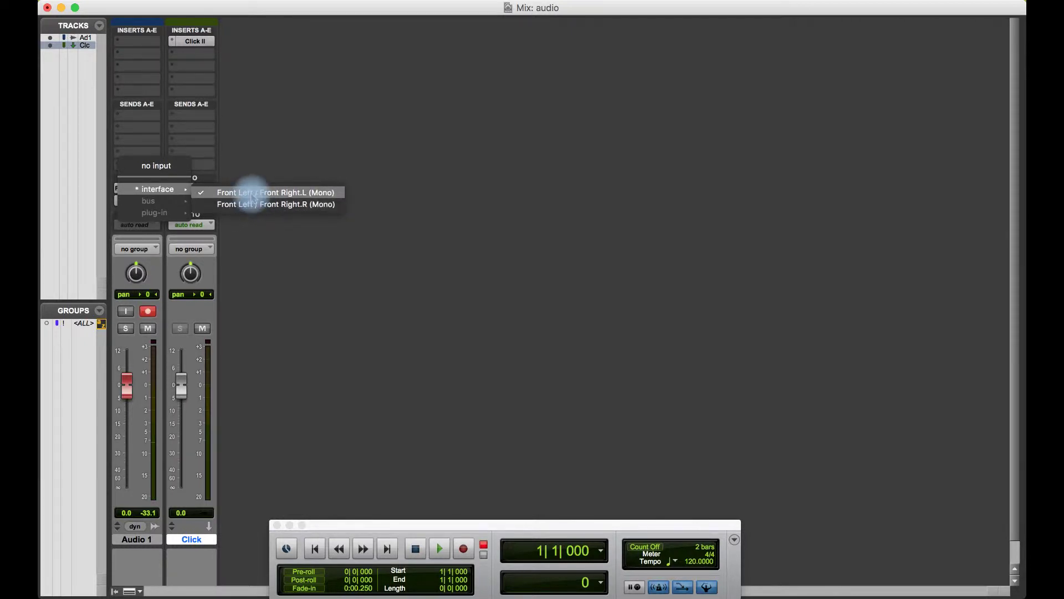
pyautogui.click(286, 129)
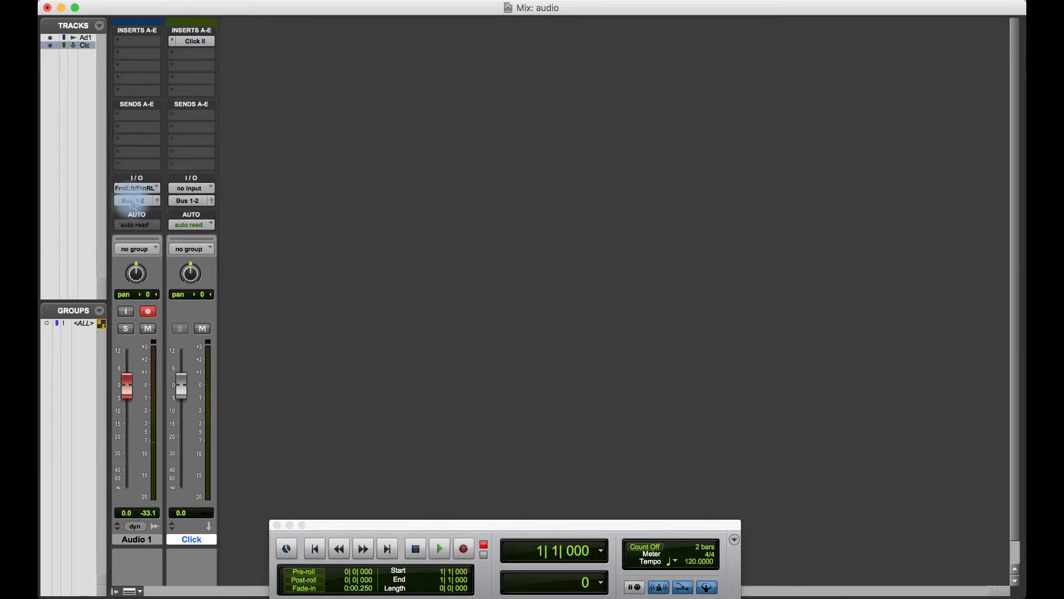
pyautogui.click(123, 203)
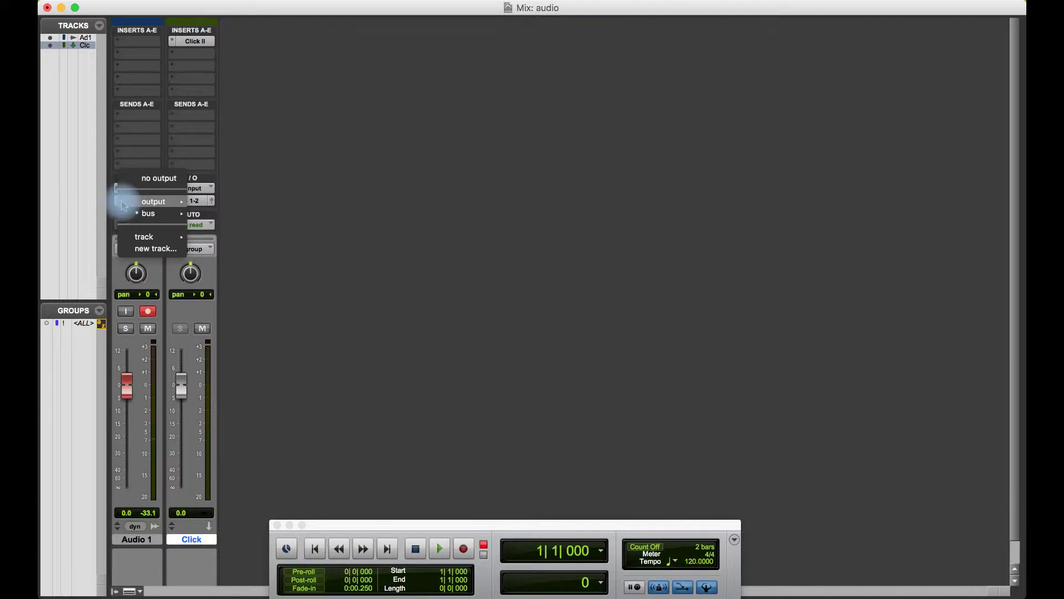
pyautogui.moveTo(134, 203)
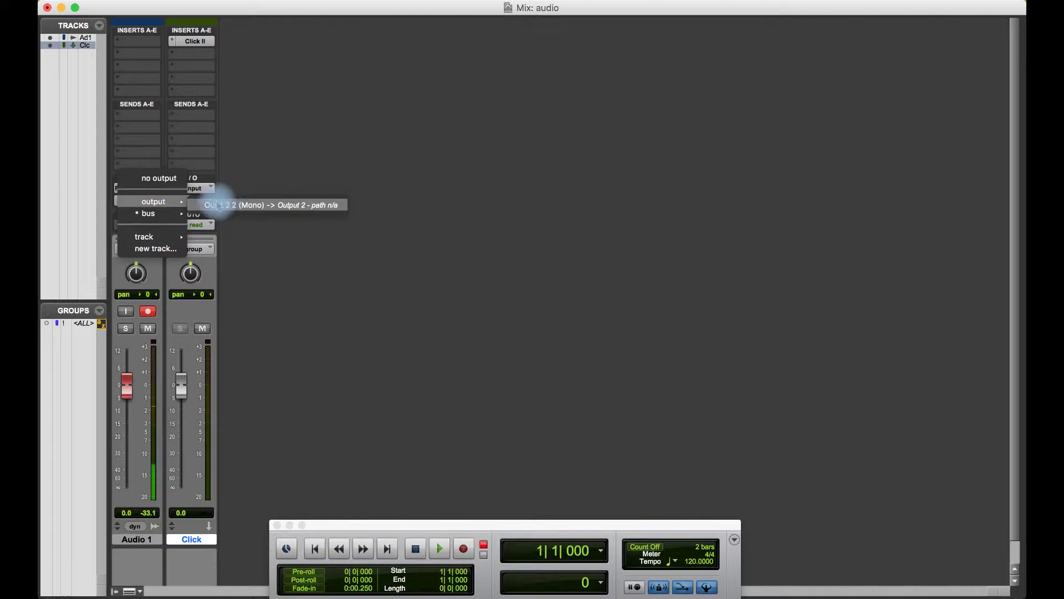
pyautogui.click(273, 139)
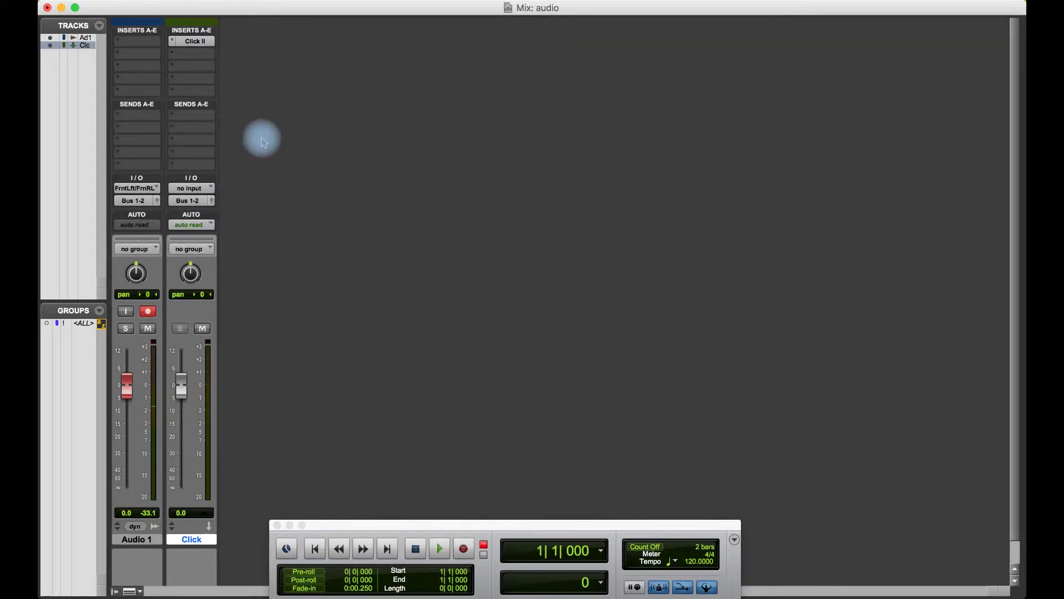
pyautogui.click(133, 200)
pyautogui.moveTo(147, 202)
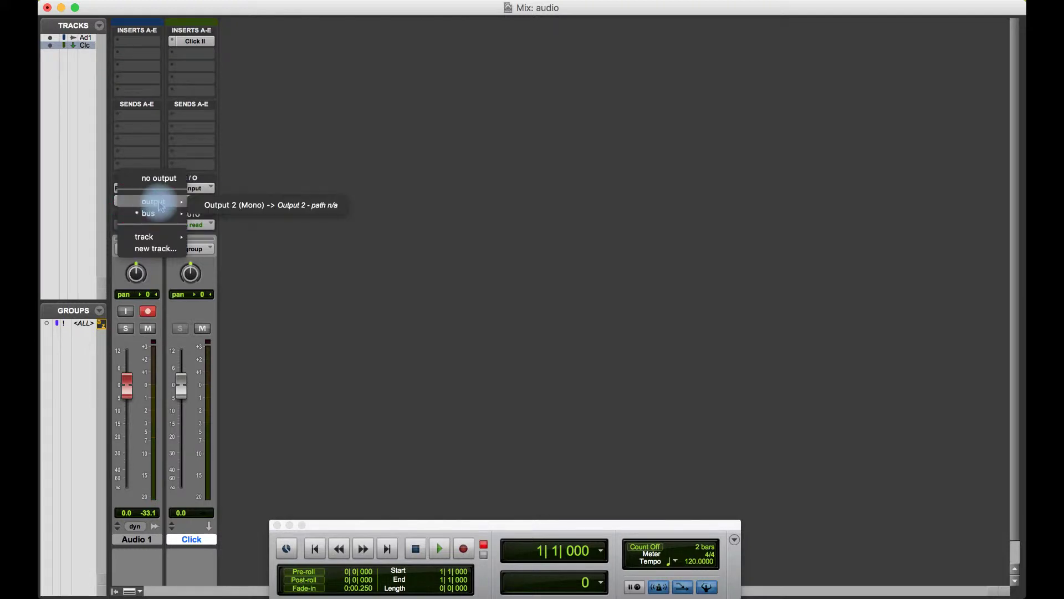
pyautogui.click(318, 99)
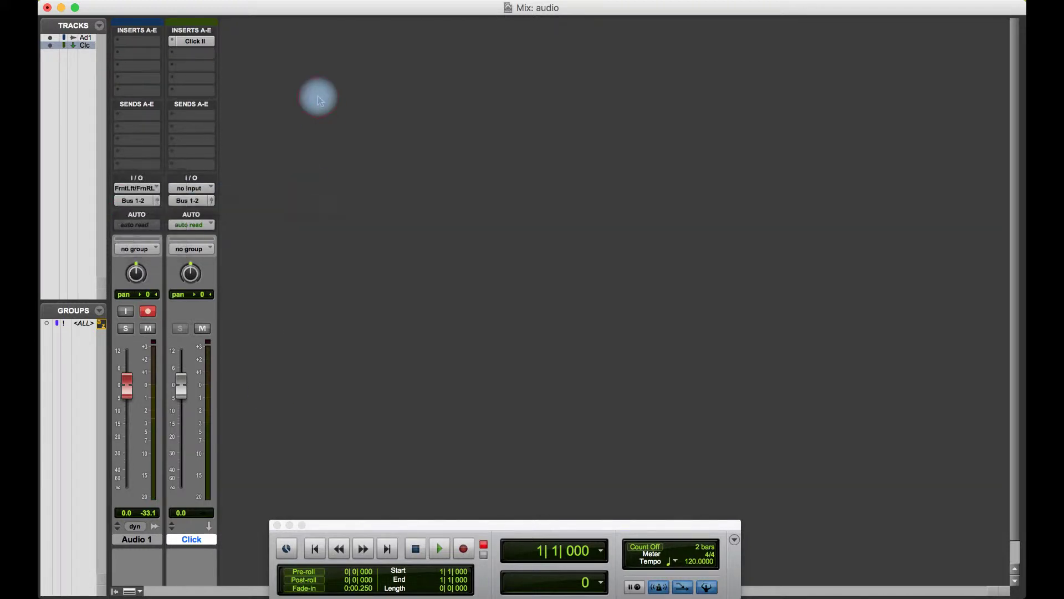
pyautogui.click(125, 201)
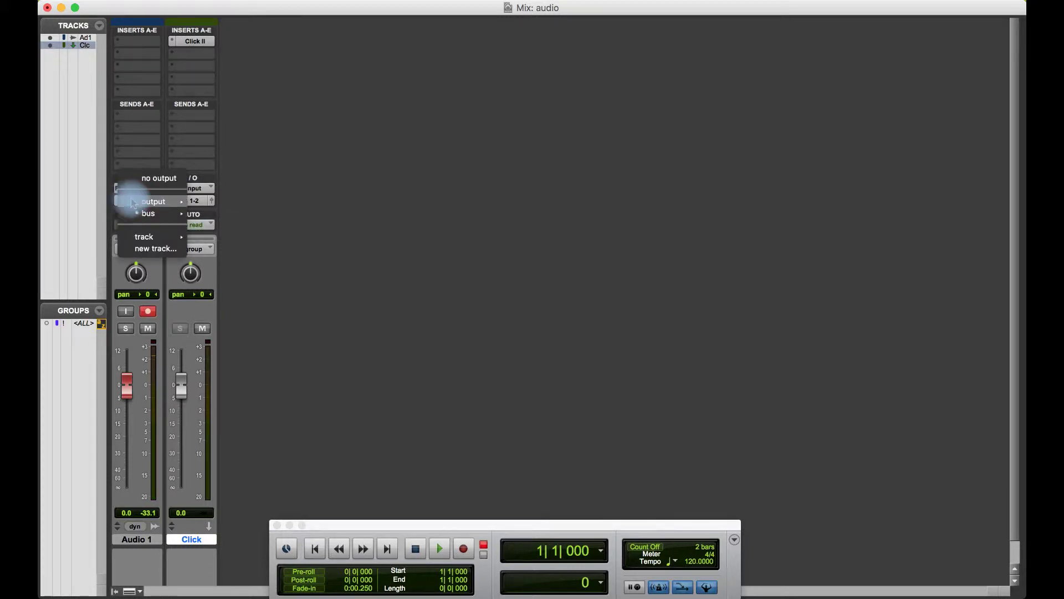
pyautogui.click(300, 150)
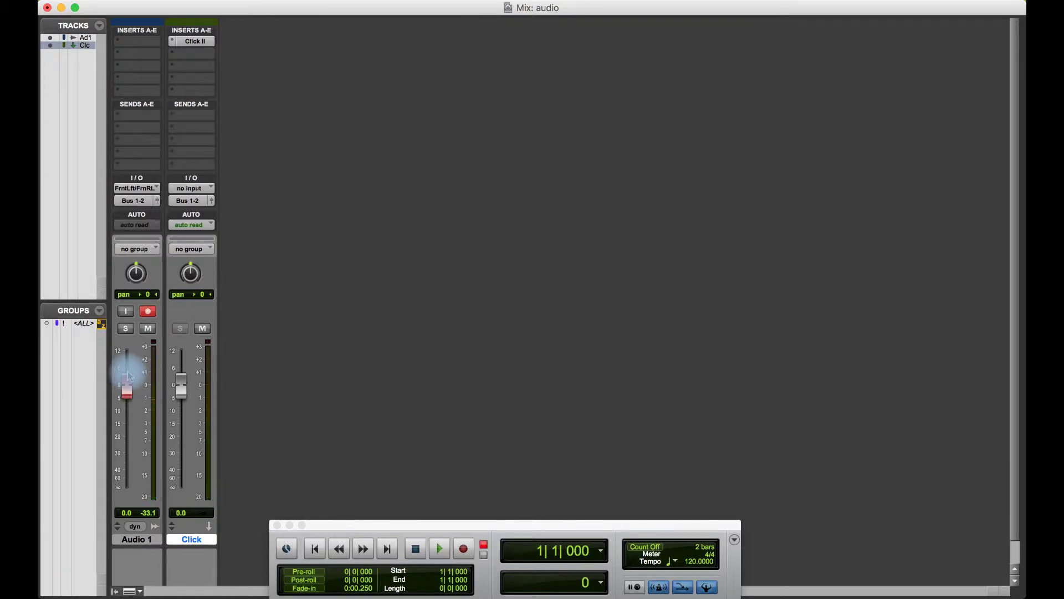
# - Push the Audio 1 fader up to the 0 dB mark
pyautogui.moveTo(127, 376); pyautogui.dragTo(128, 369)
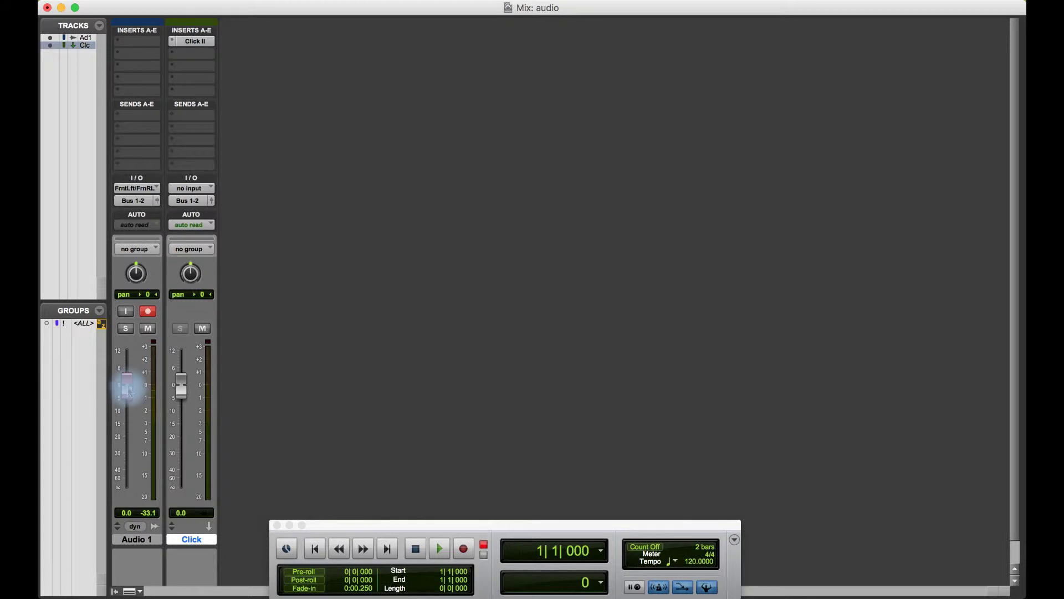
# - Reset Audio 1's fader to 0 dB and its pan to centre, then return to the Edit window
pyautogui.moveTo(127, 377)
pyautogui.mouseDown()
pyautogui.moveTo(127, 447)
pyautogui.moveTo(126, 386)
pyautogui.mouseUp()
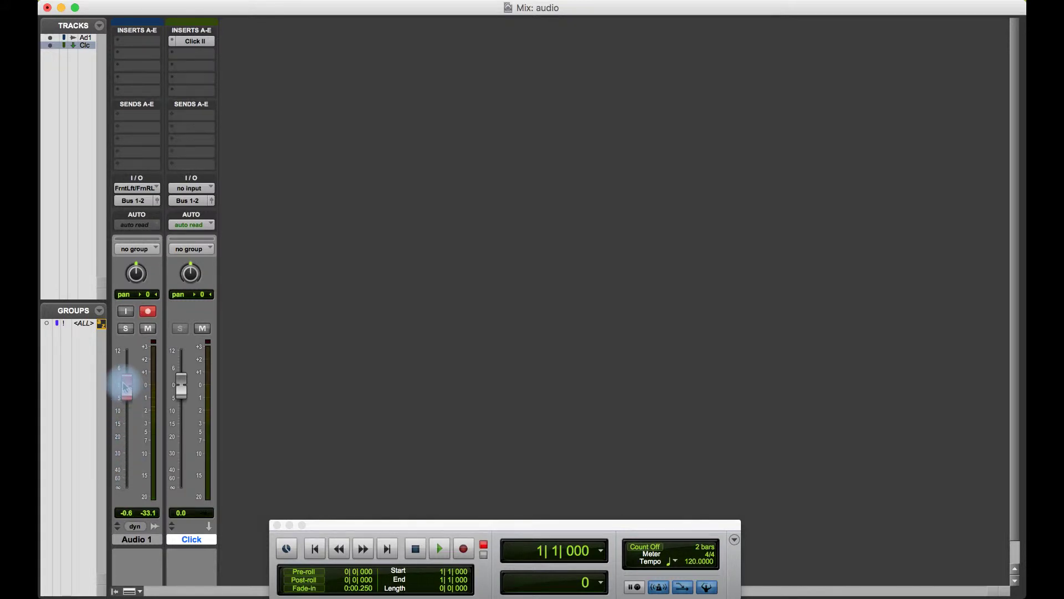
pyautogui.keyDown('alt'); pyautogui.click(125, 387); pyautogui.keyUp('alt')
pyautogui.click(135, 274)
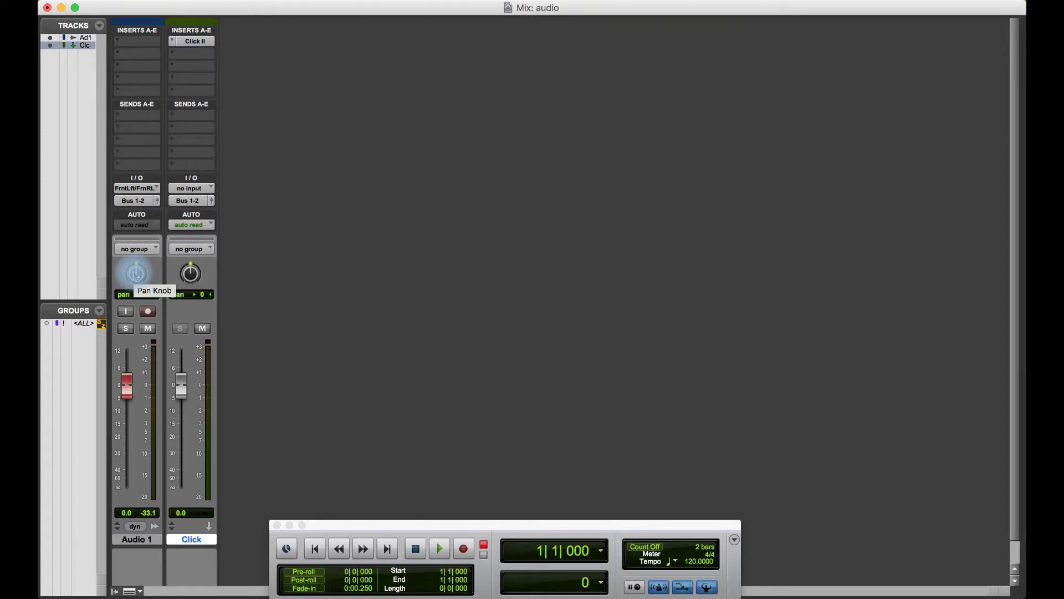
pyautogui.press('super+equal')
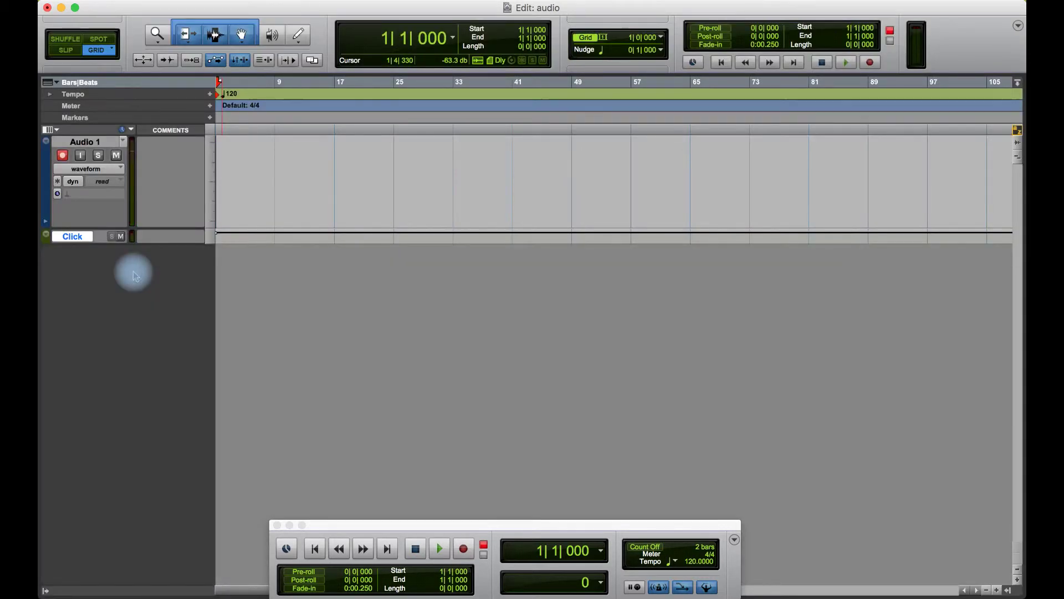
# - Move the floating Transport window up closer to the tracks
pyautogui.click(488, 0)
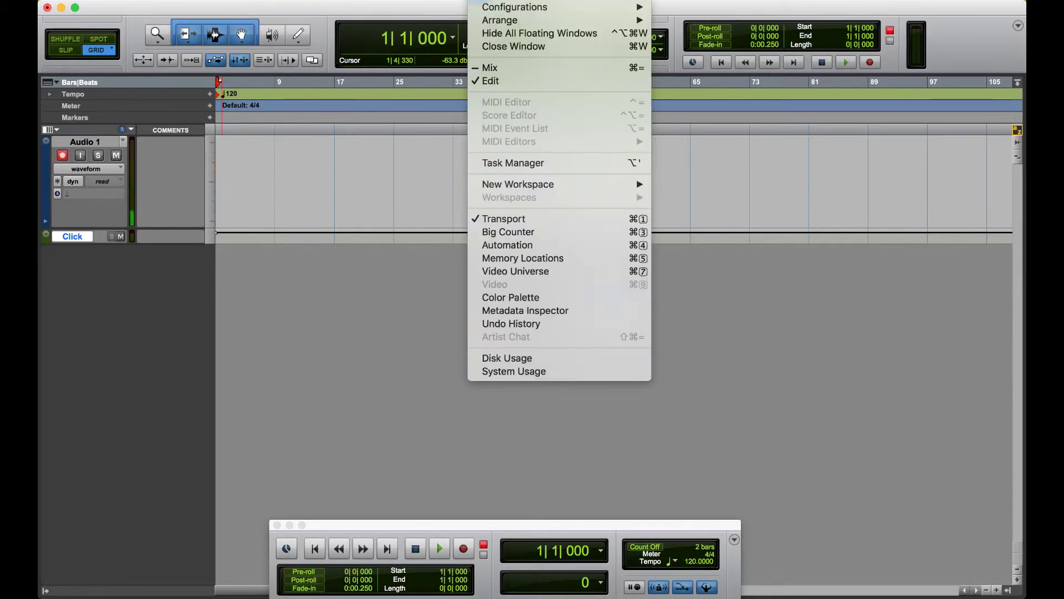
pyautogui.click(359, 372)
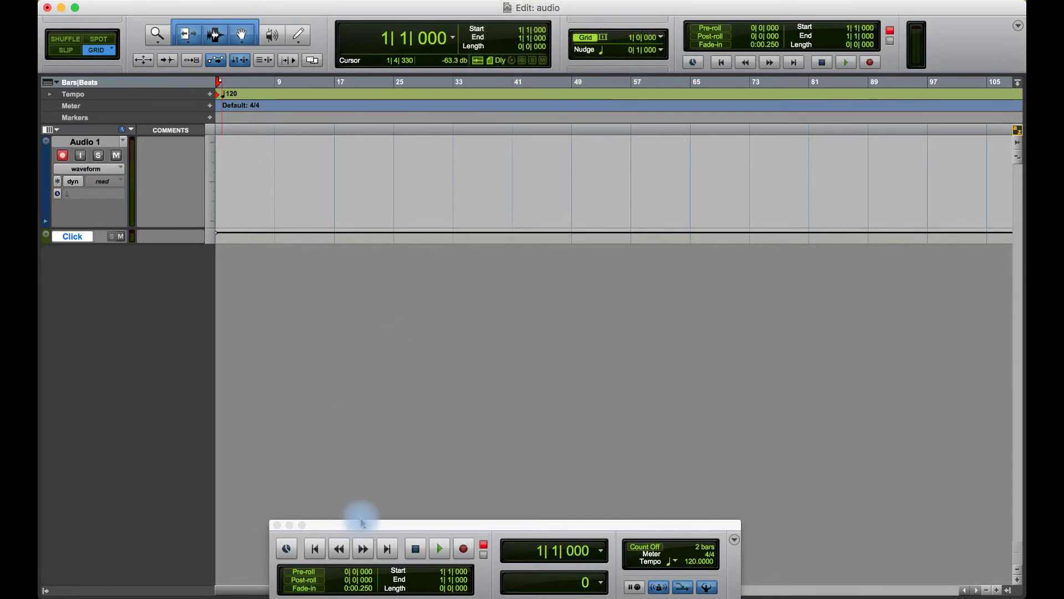
pyautogui.moveTo(358, 524); pyautogui.dragTo(359, 365)
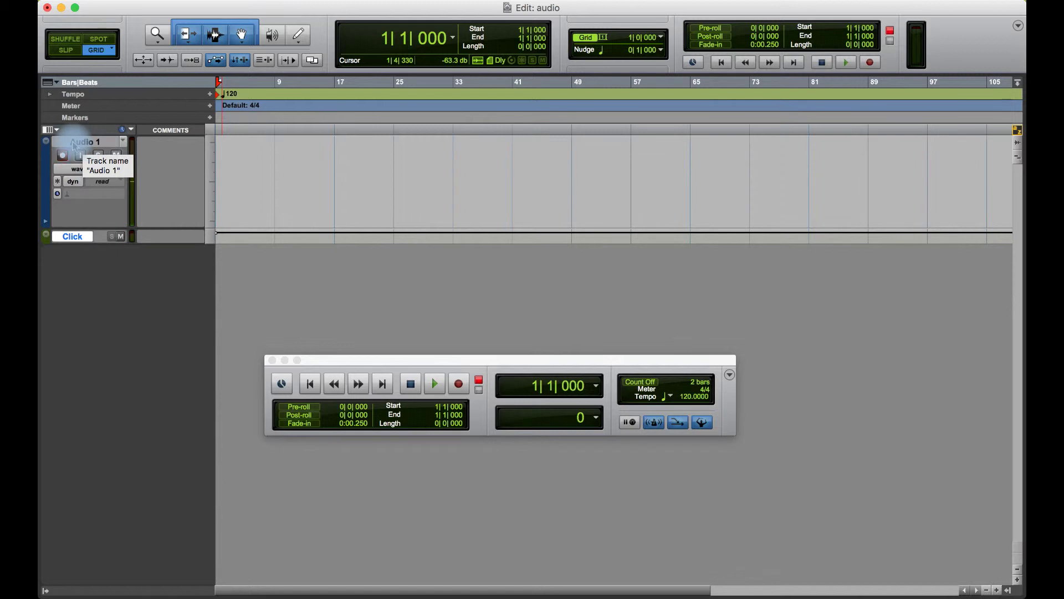
# - Rename the Audio 1 track to 'drums' and enable recording in the Transport
pyautogui.doubleClick(89, 143)
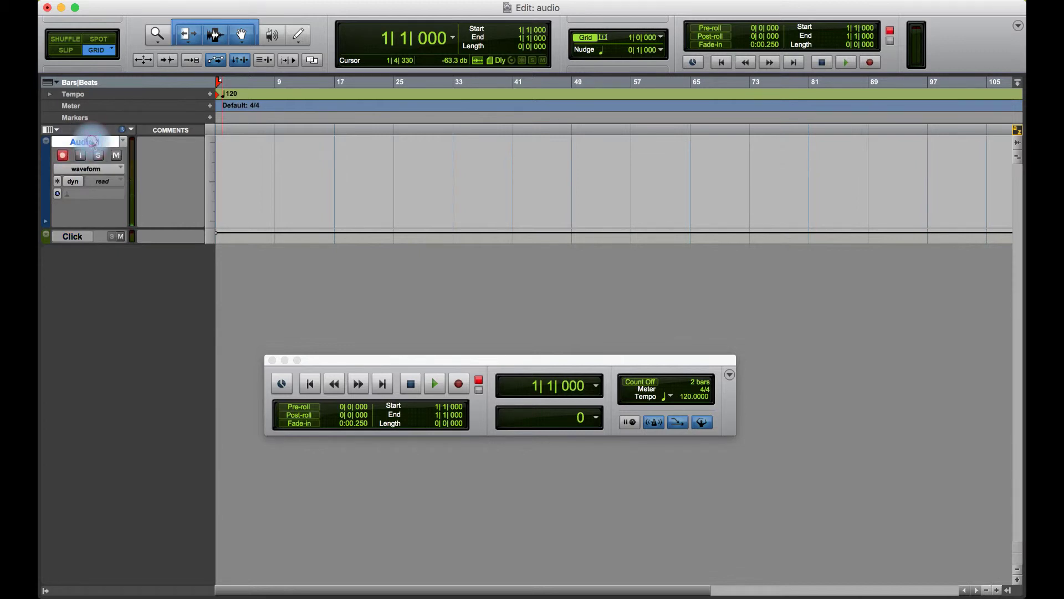
pyautogui.write('drums')
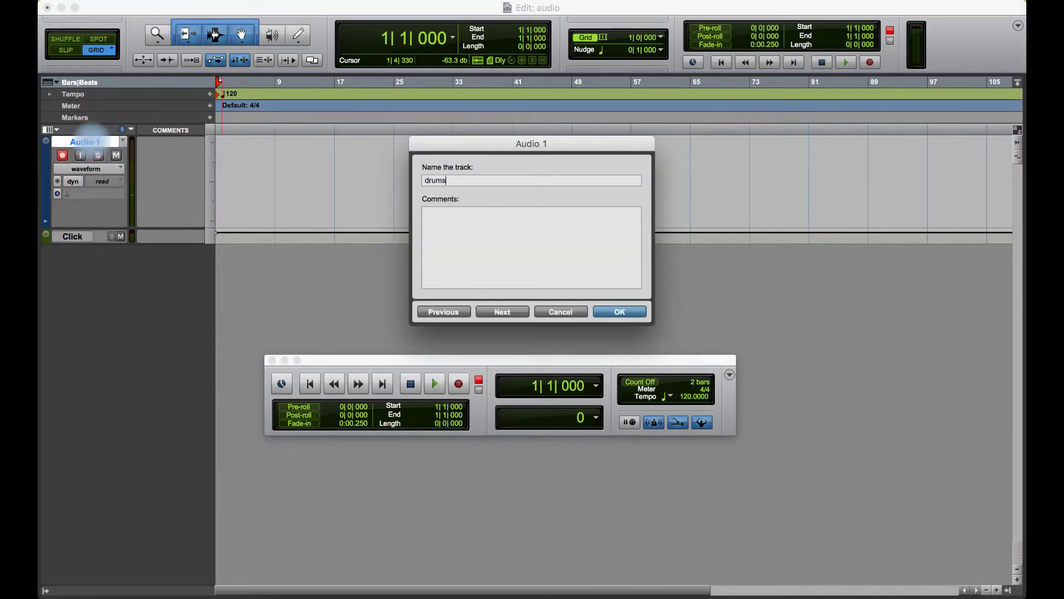
pyautogui.press('Return')
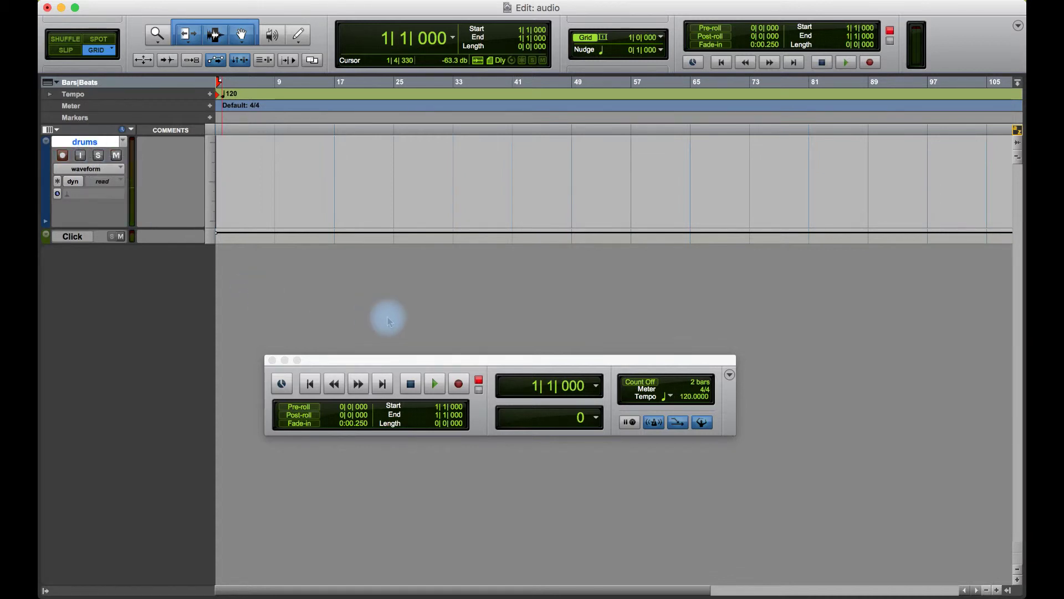
pyautogui.click(459, 384)
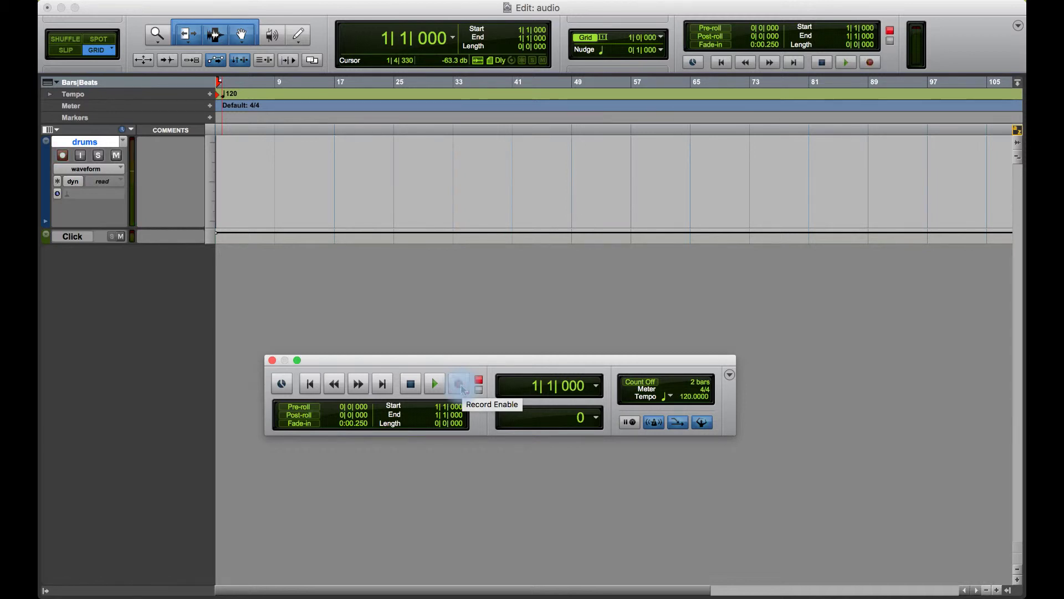
# - Record a short take onto the drums track starting at bar 1, then stop
pyautogui.click(435, 388)
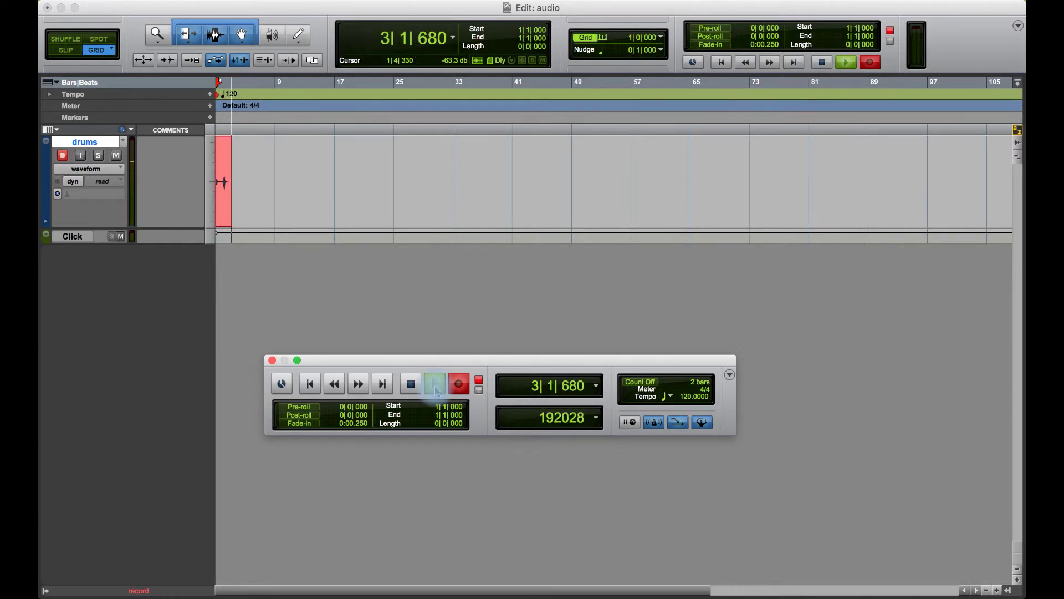
pyautogui.click(410, 385)
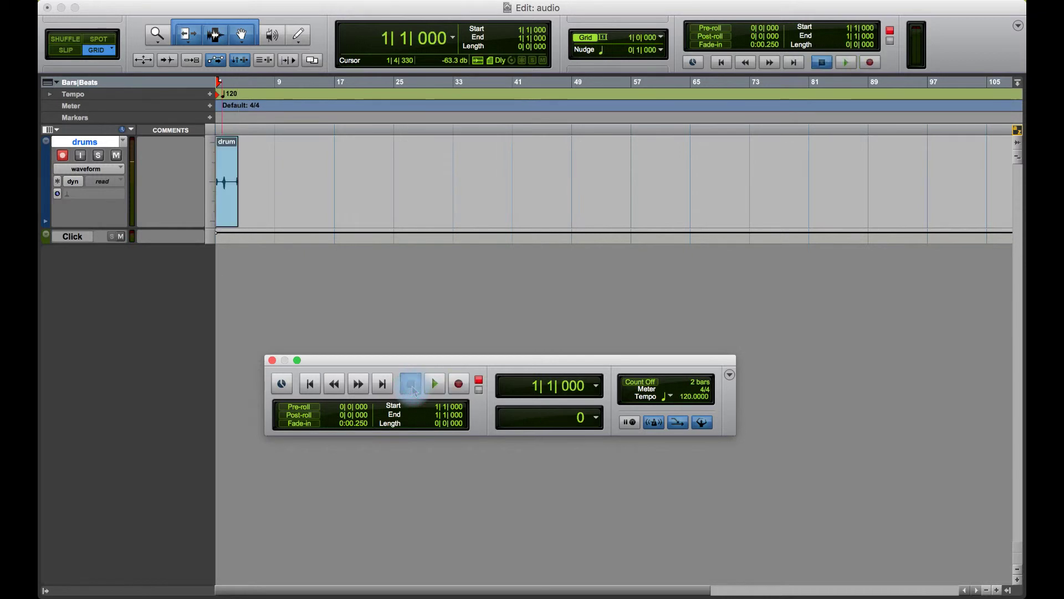
# - Record a roughly five-bar drums take from bar 1, replacing the first clip
pyautogui.click(310, 384)
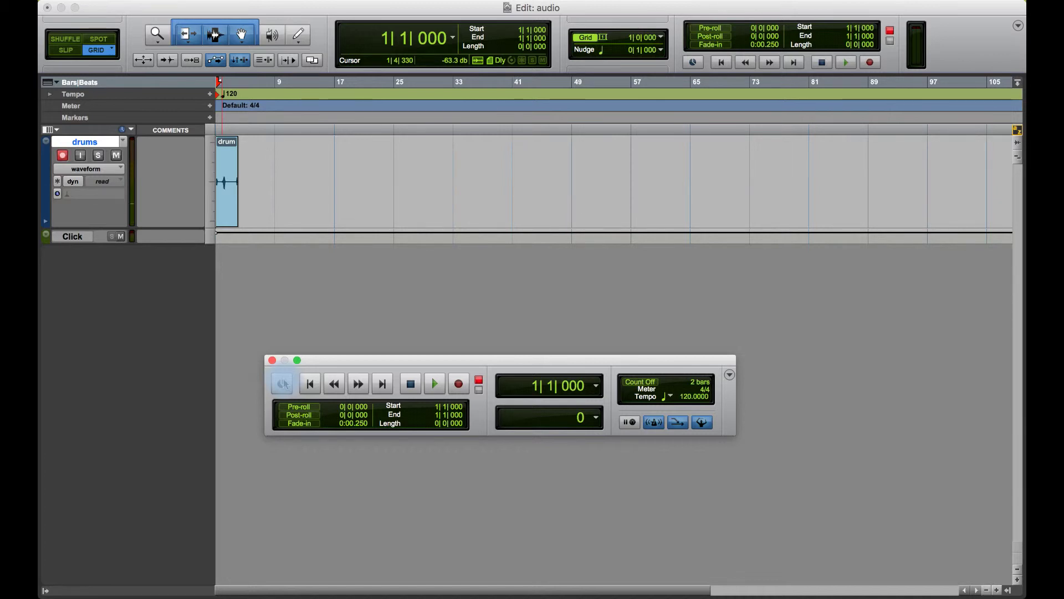
pyautogui.press('super+space')
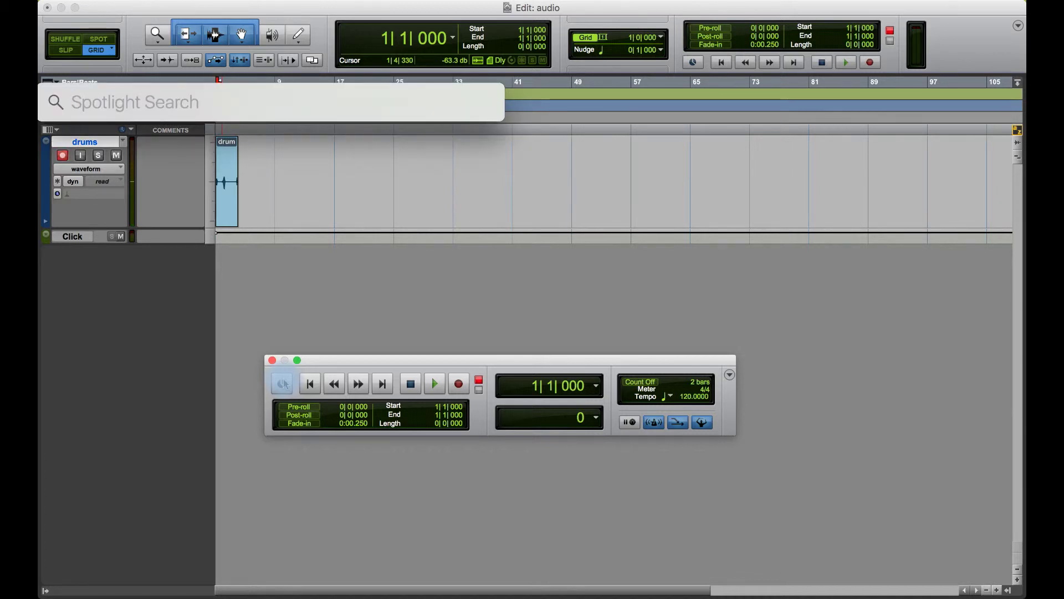
pyautogui.press('Escape')
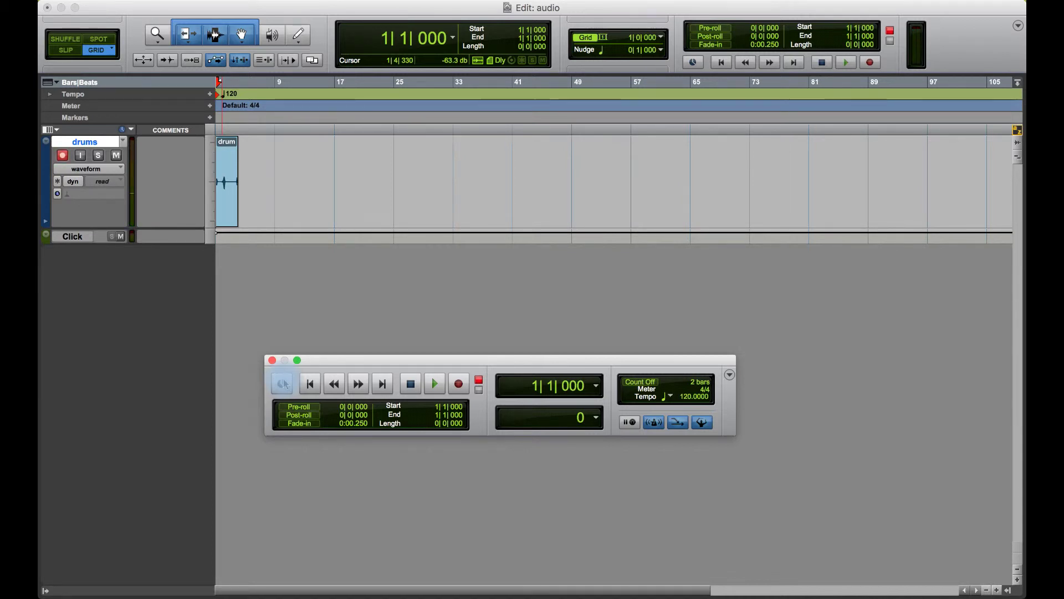
pyautogui.press('F12')
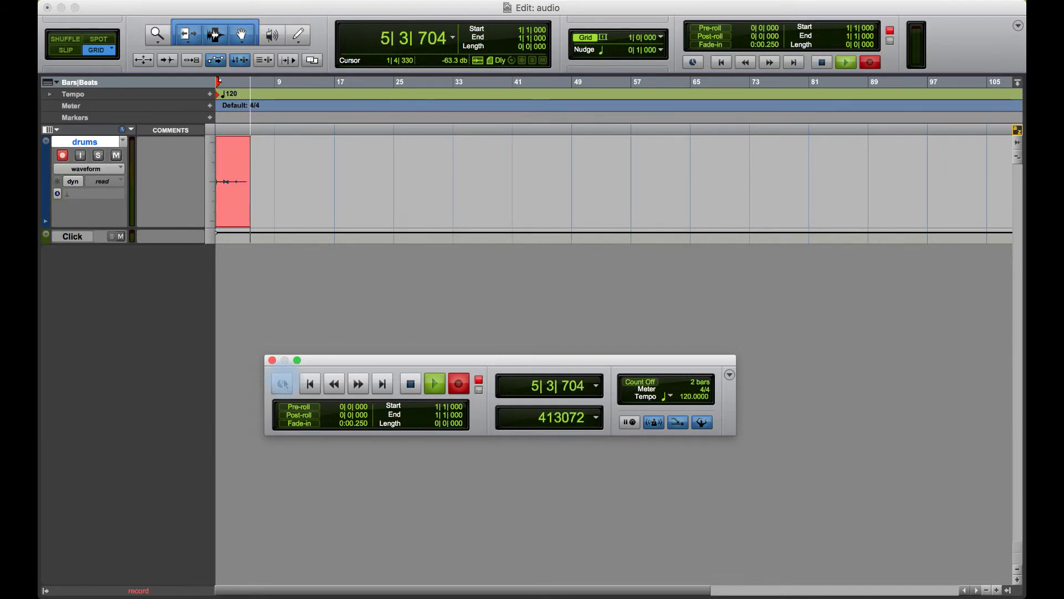
pyautogui.press('space')
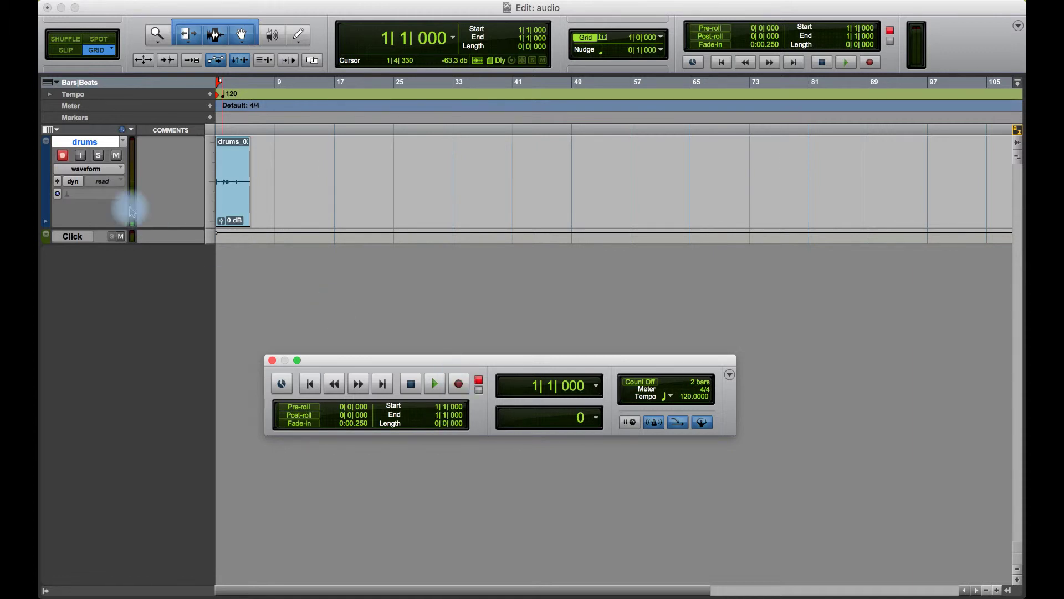
# - Disarm the drums track and select Audio 1_01 and Audio 1_02 in the widened Clips list
pyautogui.click(61, 157)
pyautogui.click(61, 158)
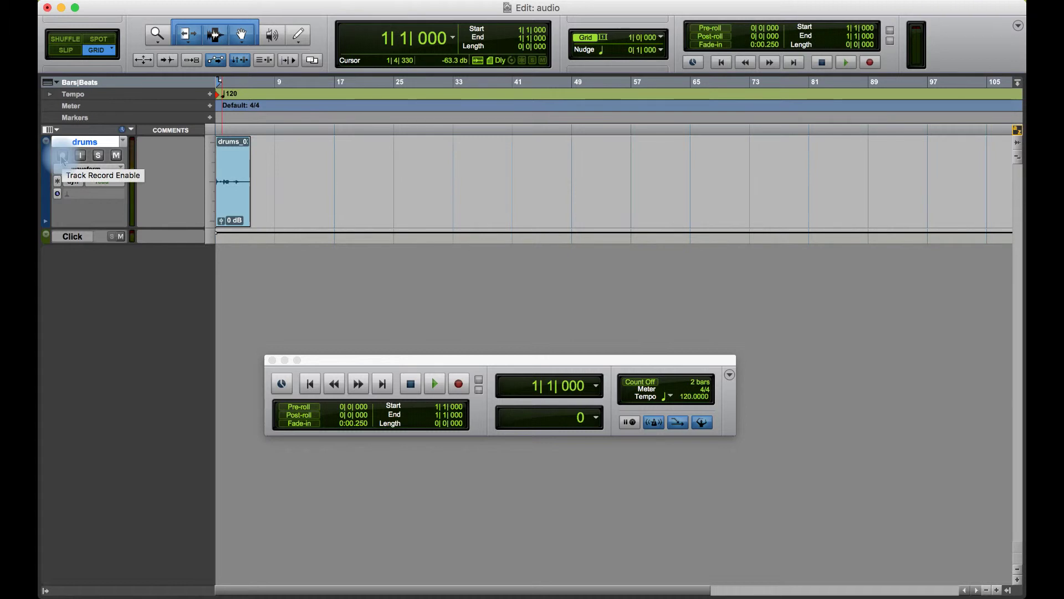
pyautogui.click(351, 308)
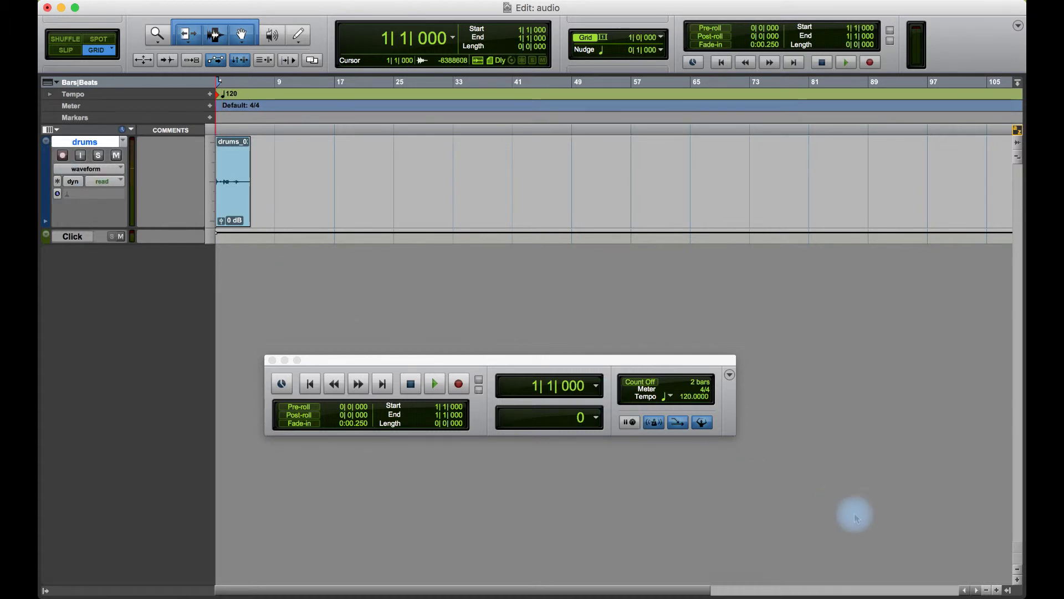
pyautogui.click(1009, 591)
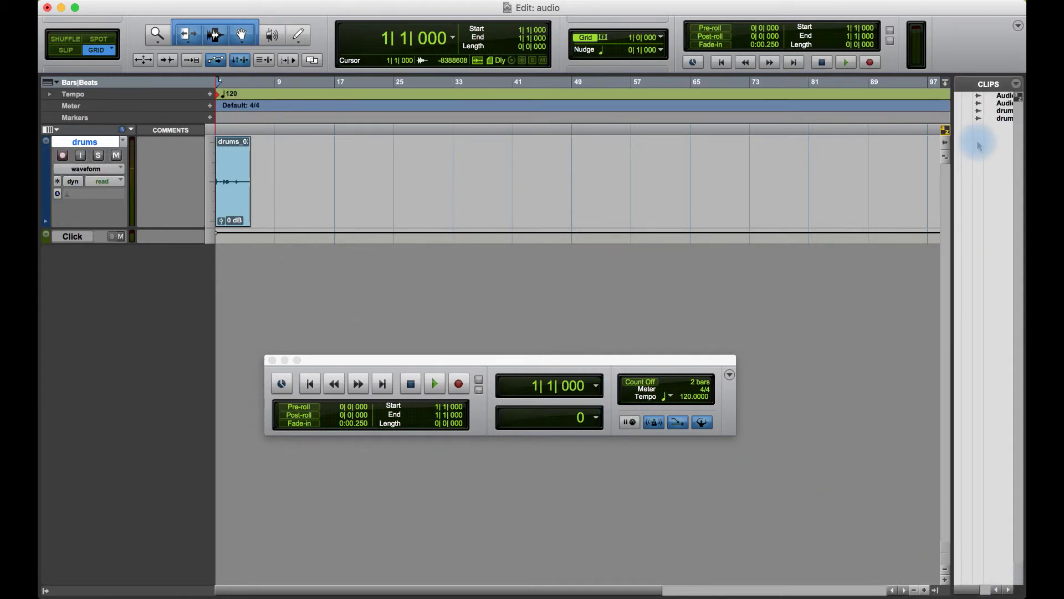
pyautogui.moveTo(952, 187); pyautogui.dragTo(734, 195)
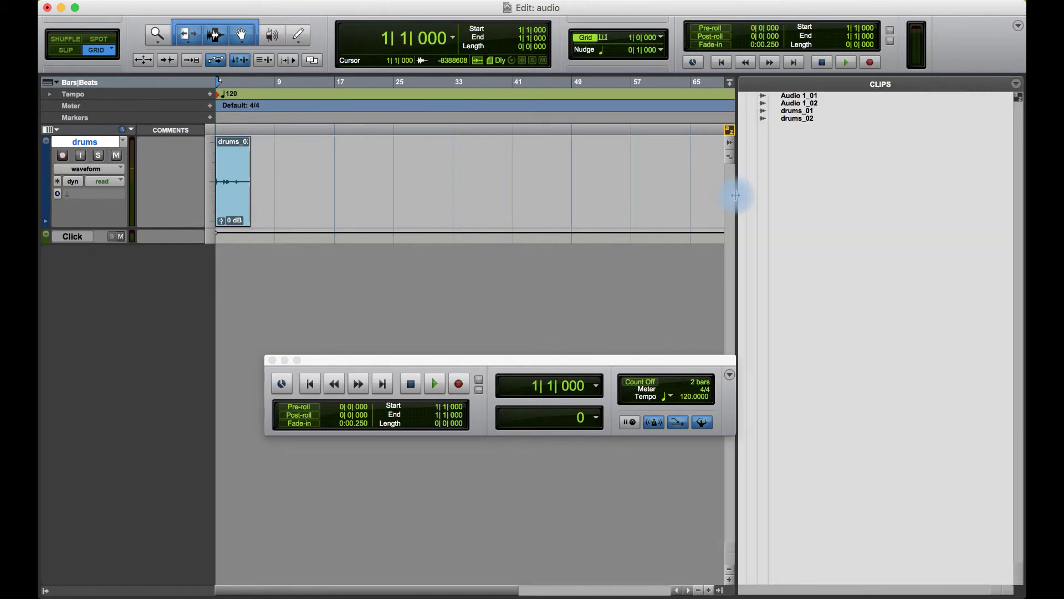
pyautogui.click(800, 104)
pyautogui.keyDown('shift'); pyautogui.click(797, 96); pyautogui.keyUp('shift')
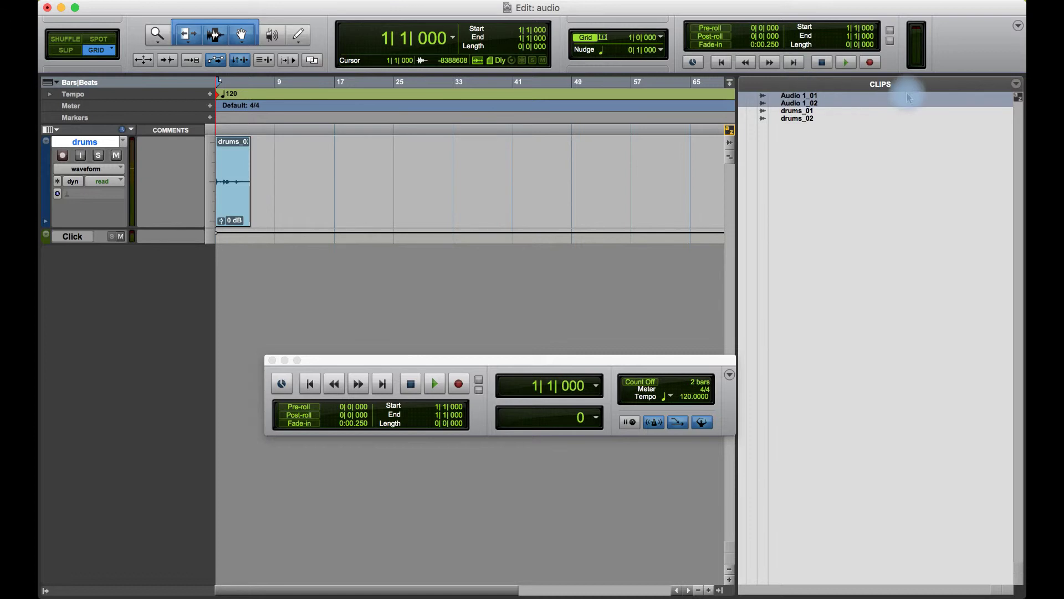
# - Clear the selected Audio 1 clips and move their files to the trash
pyautogui.click(1016, 83)
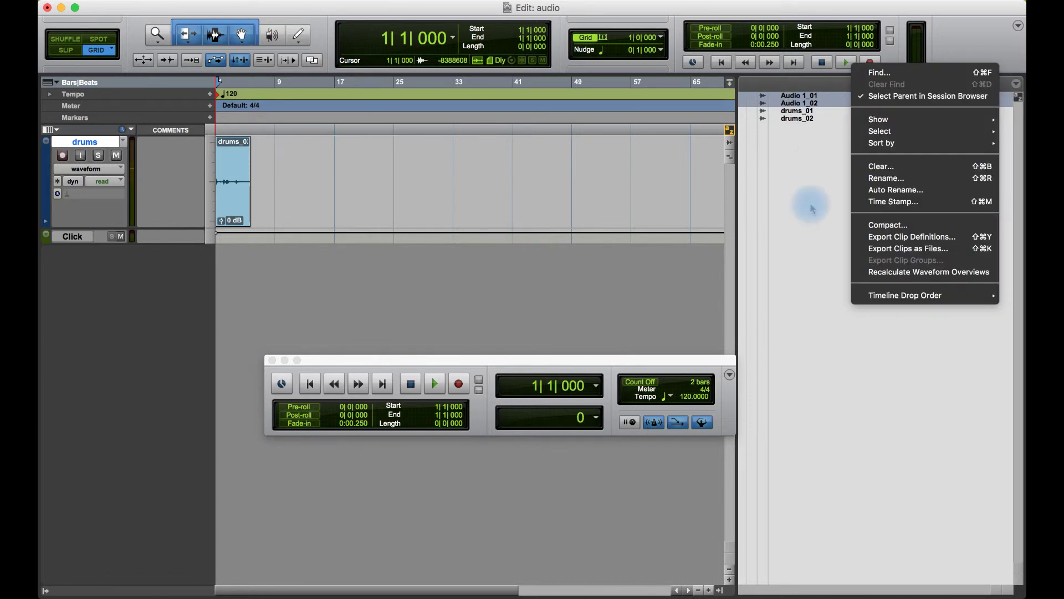
pyautogui.click(809, 205)
pyautogui.click(1019, 85)
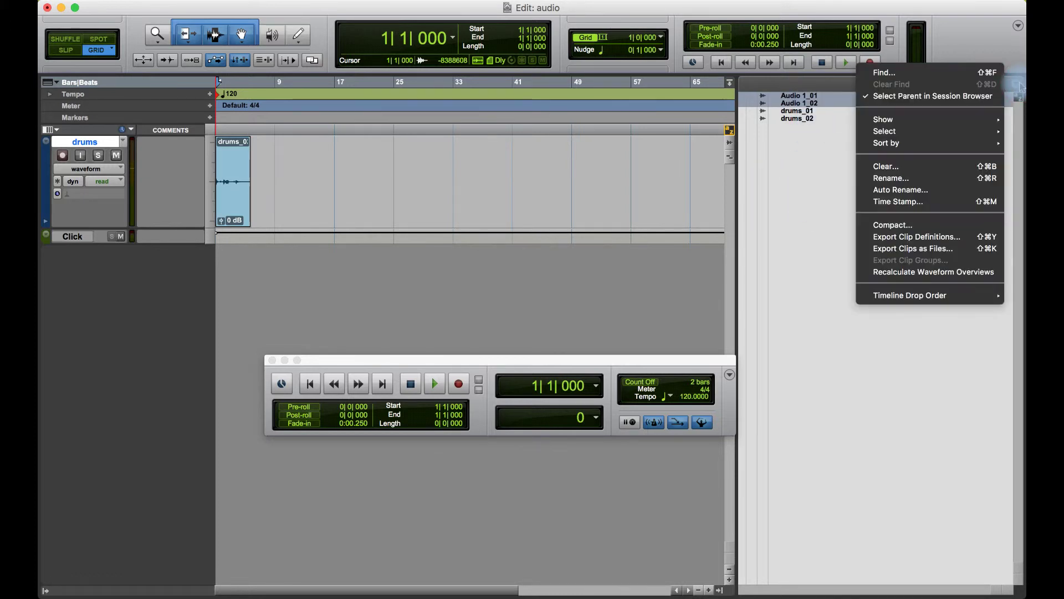
pyautogui.click(973, 167)
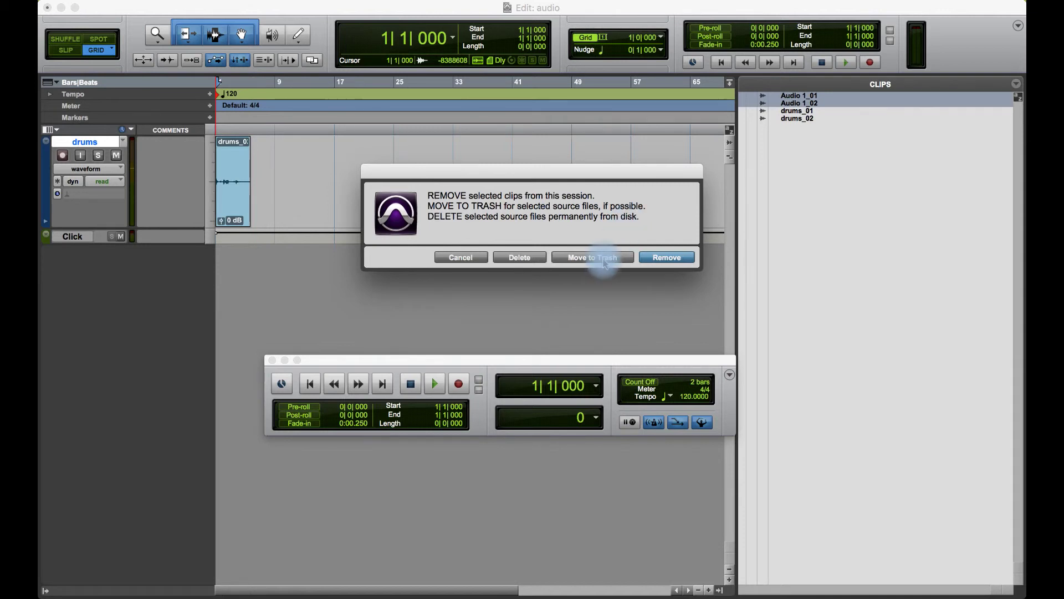
pyautogui.click(604, 260)
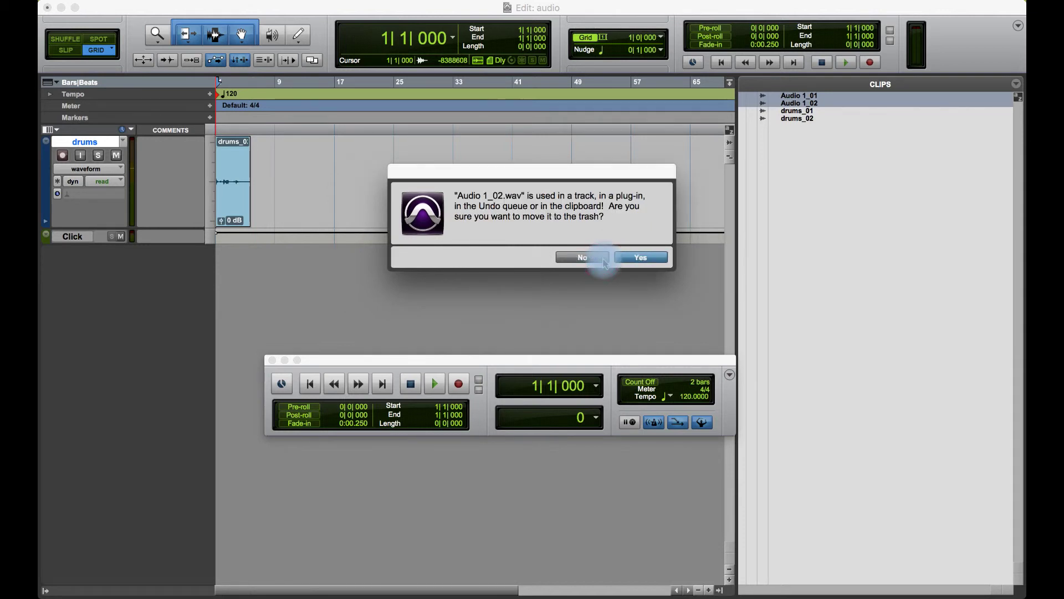
pyautogui.click(639, 256)
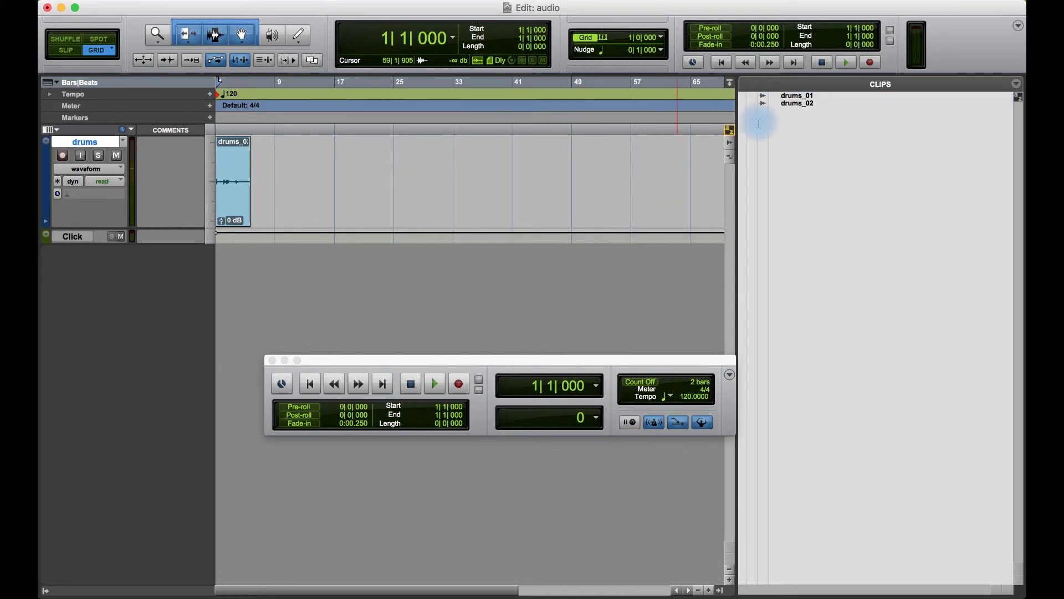
# - Rename the drums clip to drums_999 so it is the only clip listed
pyautogui.click(762, 104)
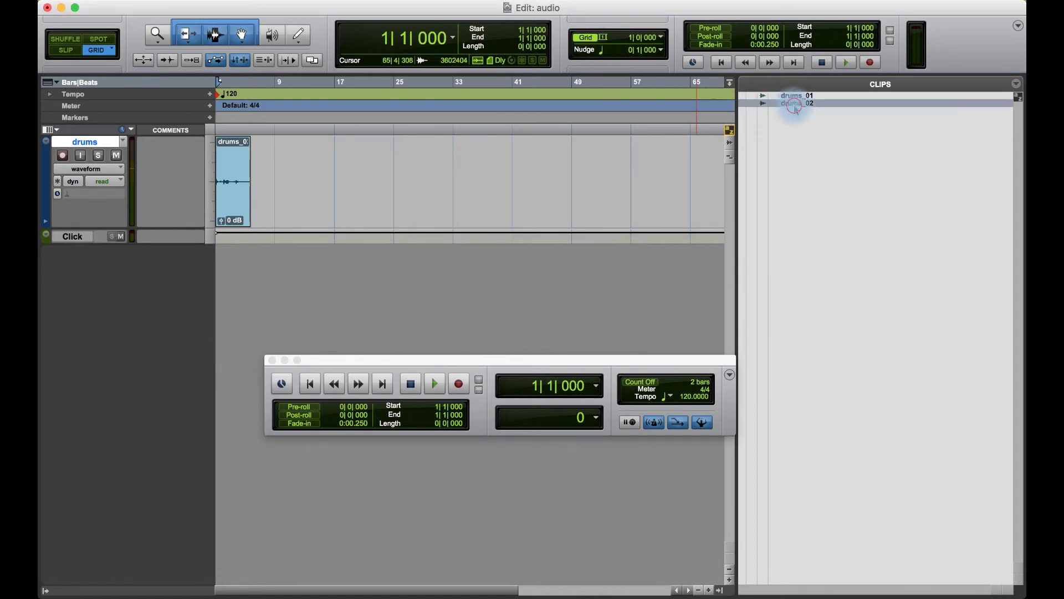
pyautogui.doubleClick(764, 103)
pyautogui.click(558, 289)
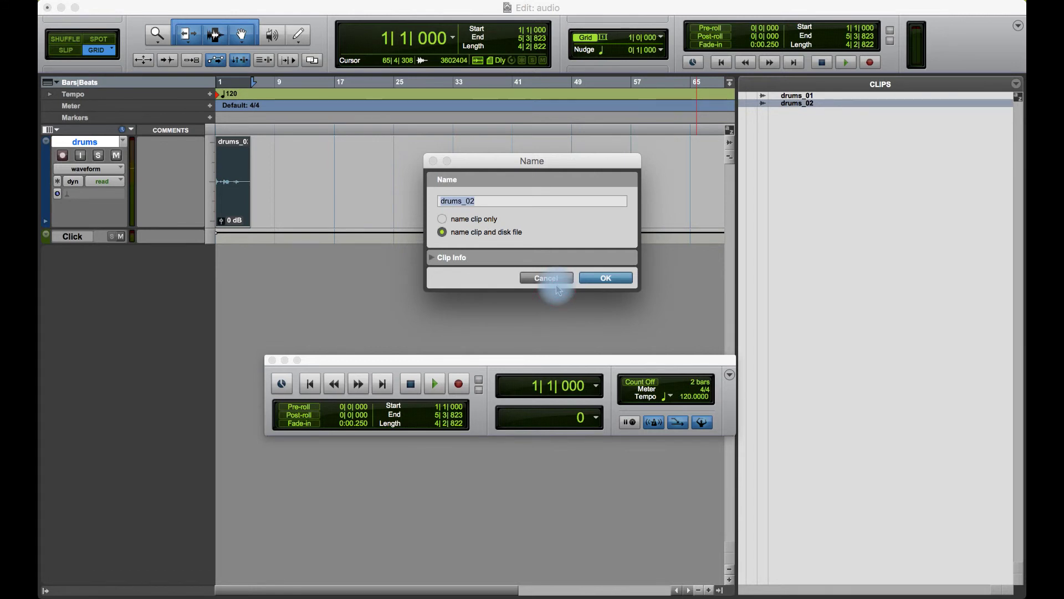
pyautogui.click(815, 137)
pyautogui.click(764, 98)
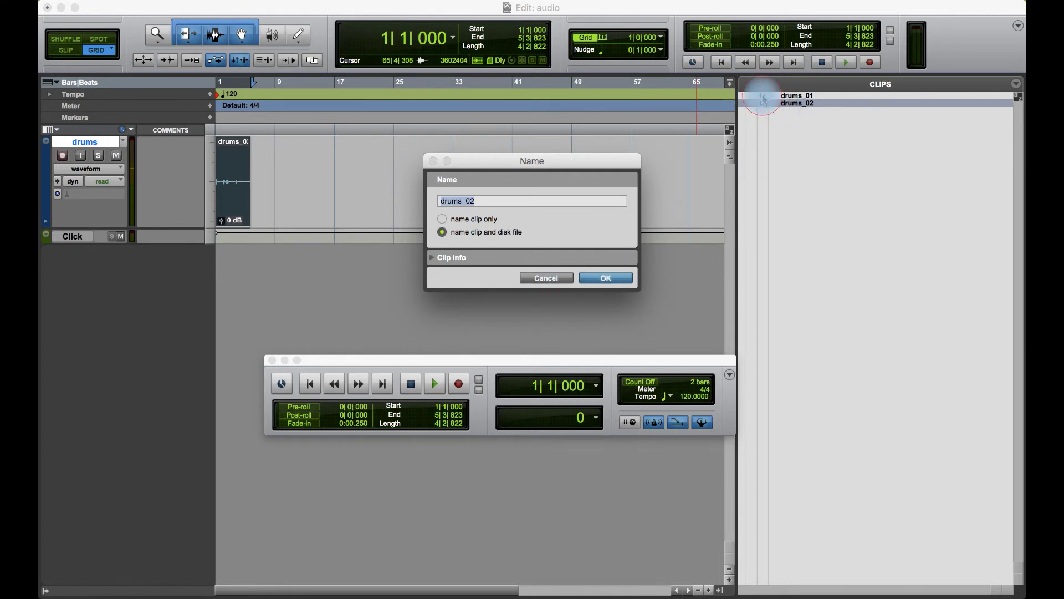
pyautogui.click(549, 278)
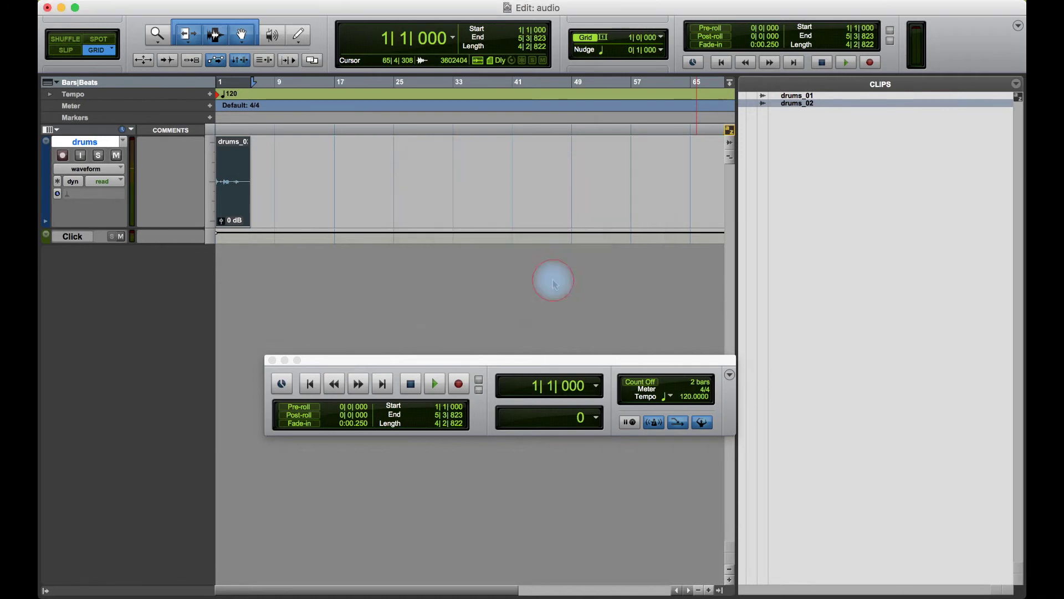
pyautogui.click(794, 100)
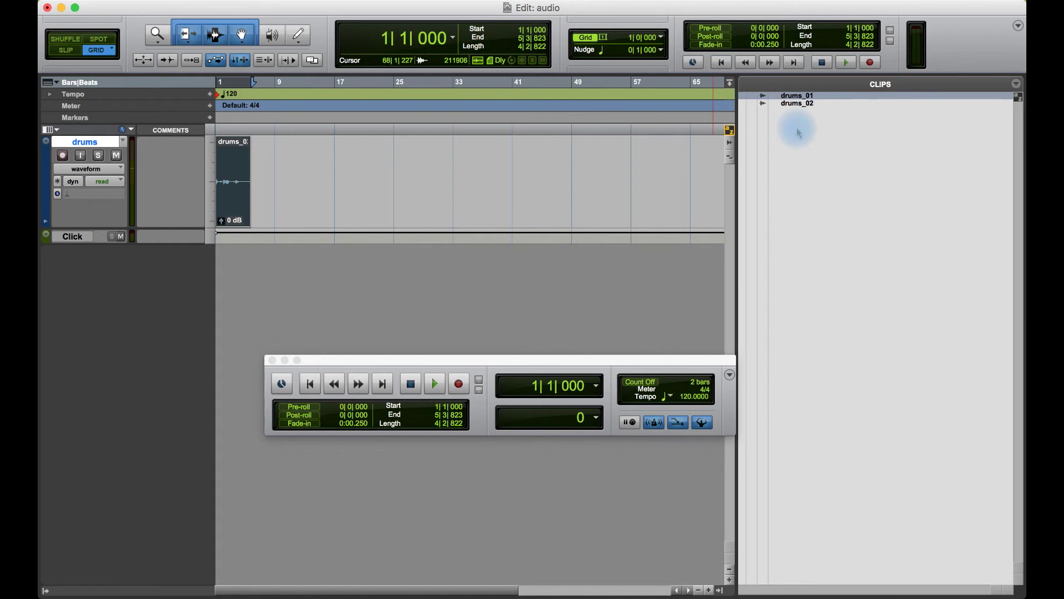
pyautogui.doubleClick(777, 99)
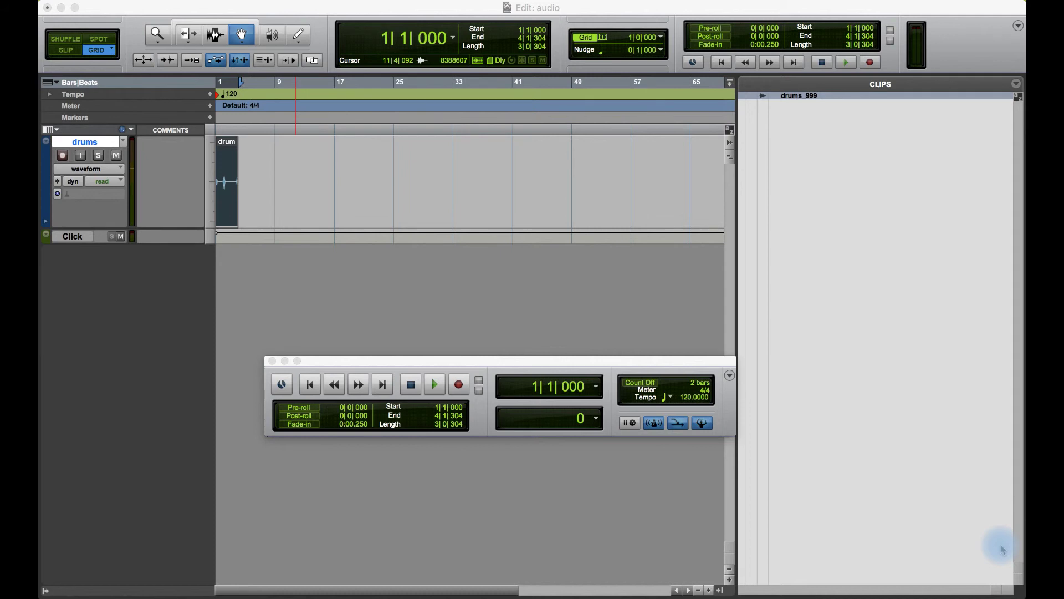
pyautogui.click(808, 101)
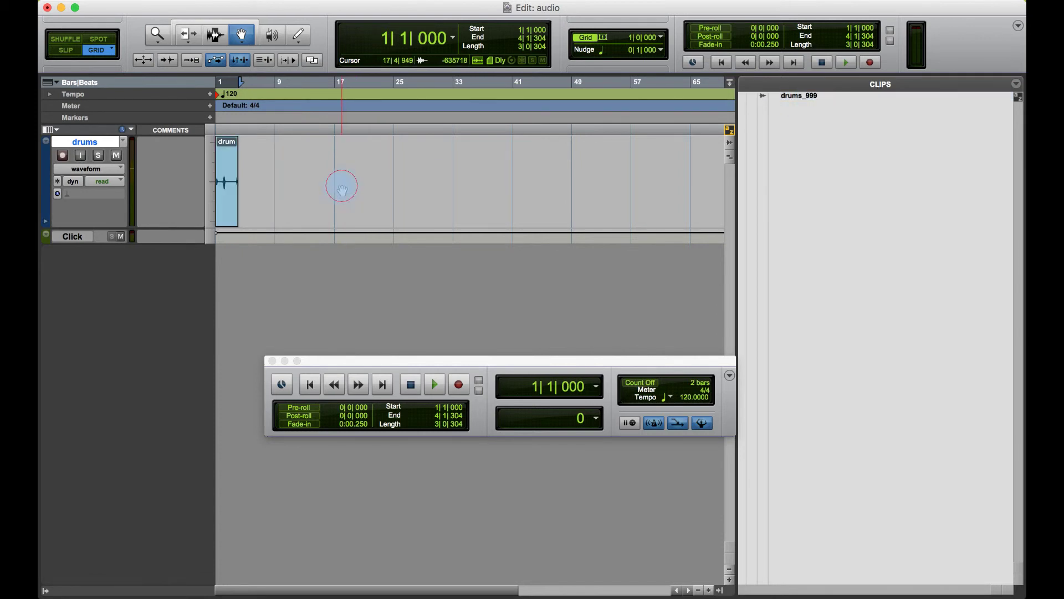
# - Select bars 2–4 of the drum clip and move that section to bar 19
pyautogui.click(215, 34)
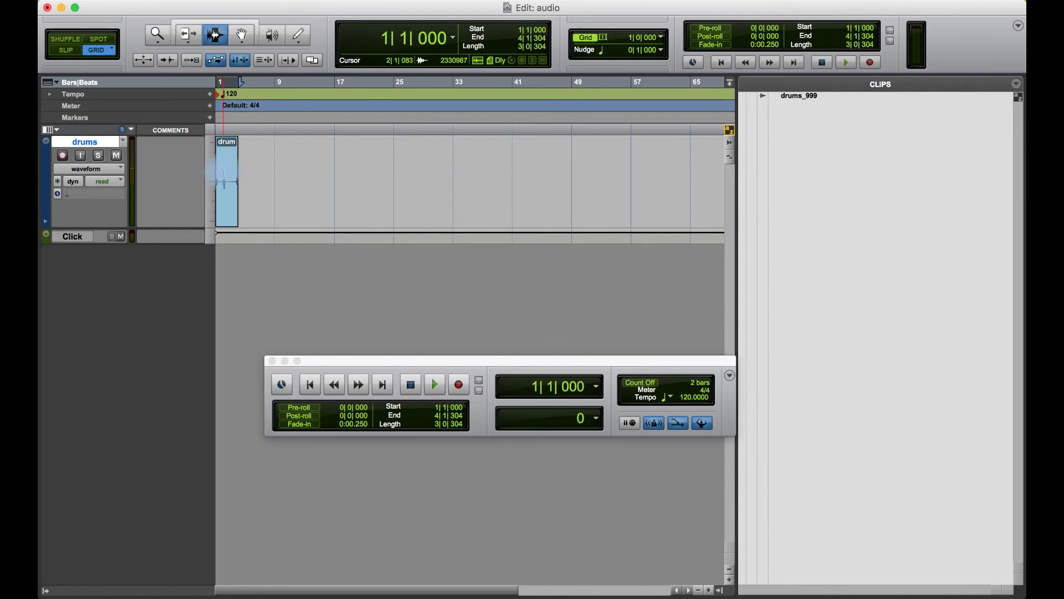
pyautogui.moveTo(223, 173); pyautogui.dragTo(234, 174)
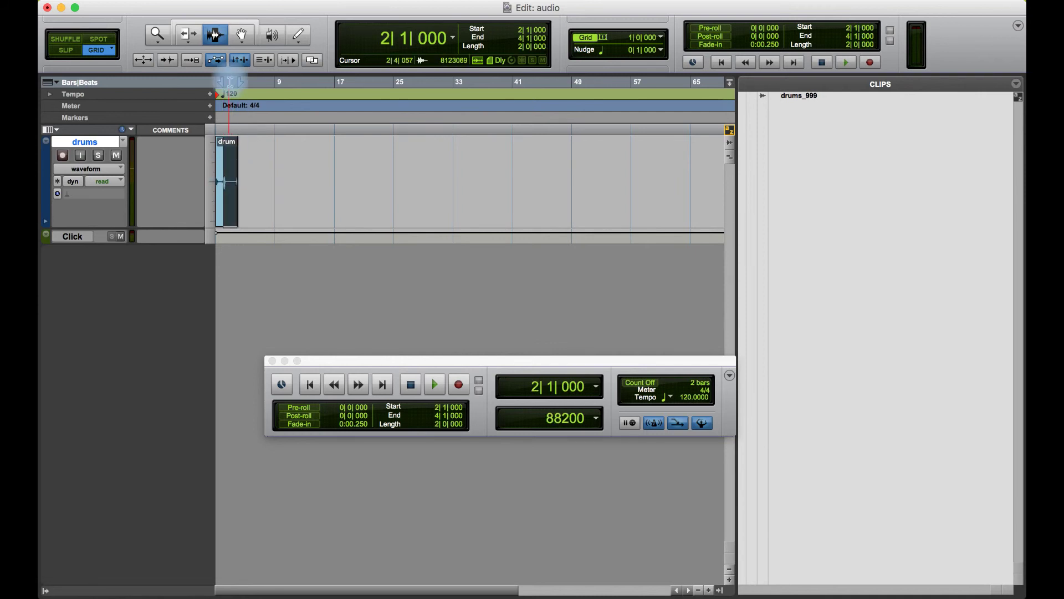
pyautogui.click(240, 60)
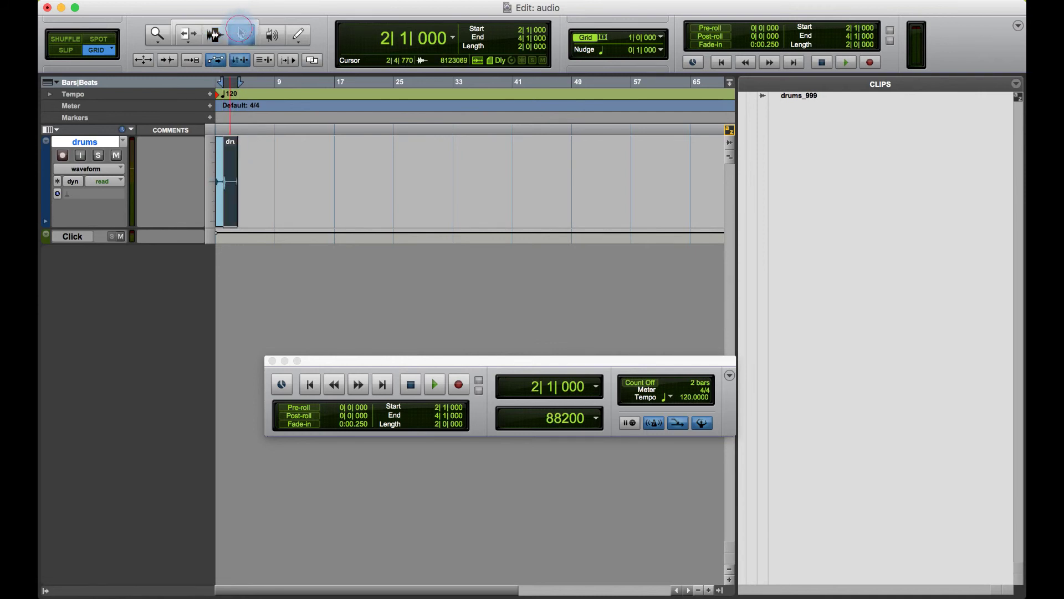
pyautogui.click(241, 35)
pyautogui.moveTo(234, 167); pyautogui.dragTo(356, 176)
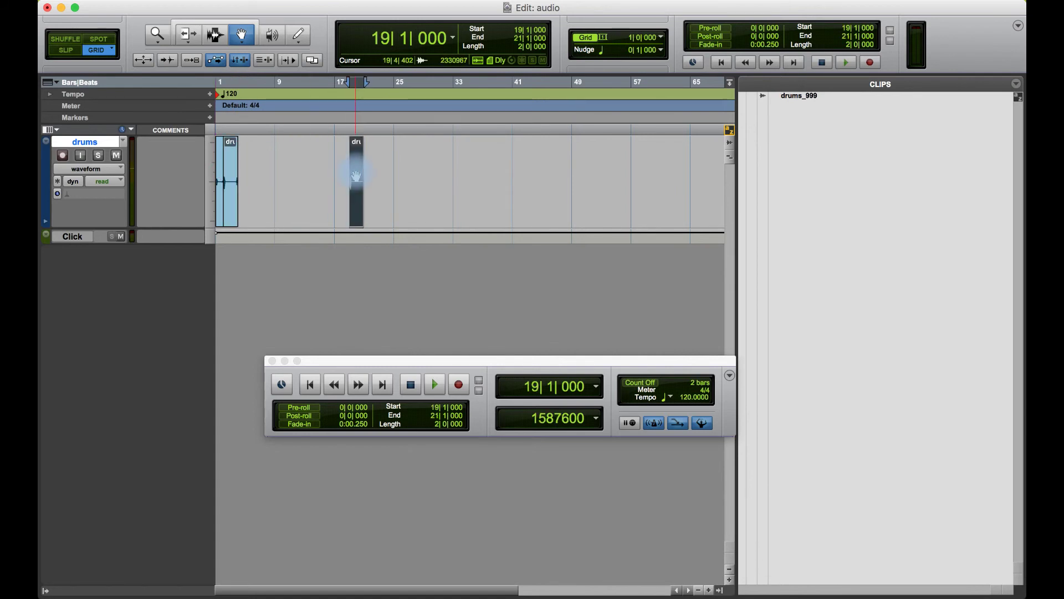
# - Name the moved clip at bar 19 'fsda' and clear the Clips list selection
pyautogui.doubleClick(356, 176)
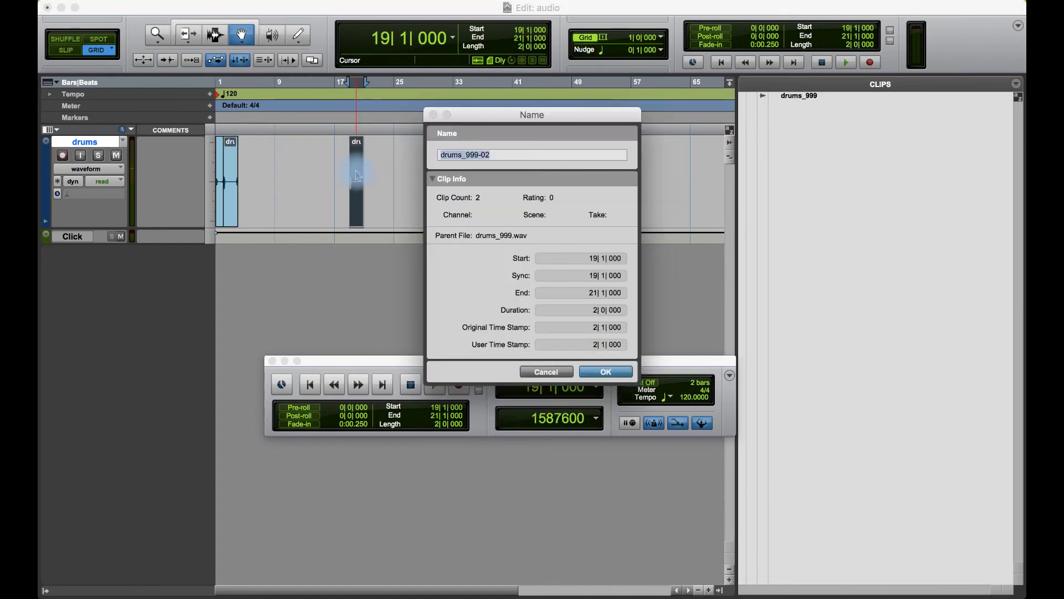
pyautogui.write('fsda')
pyautogui.click(605, 372)
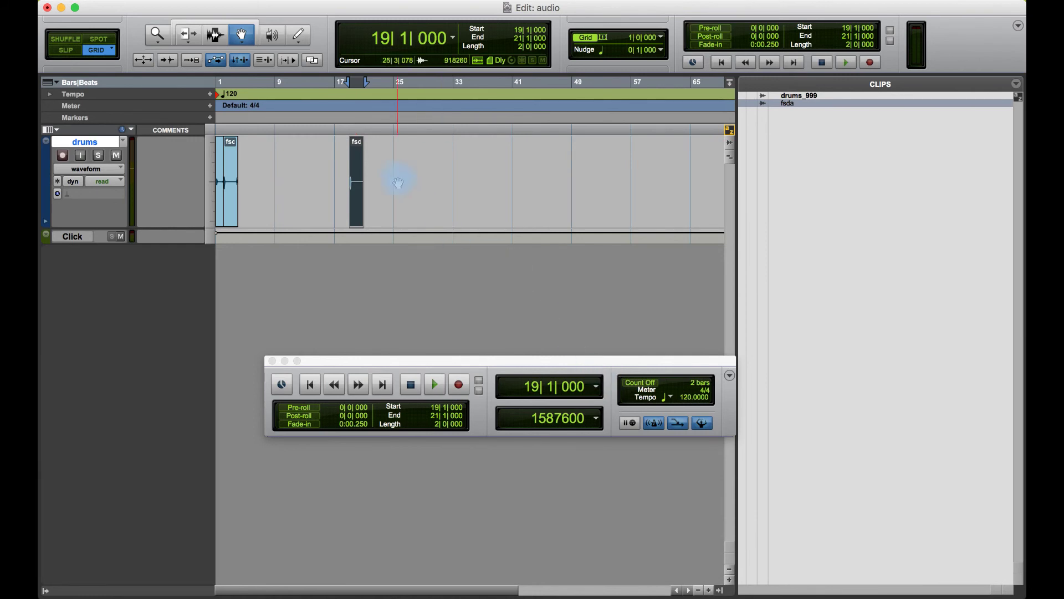
pyautogui.click(356, 181)
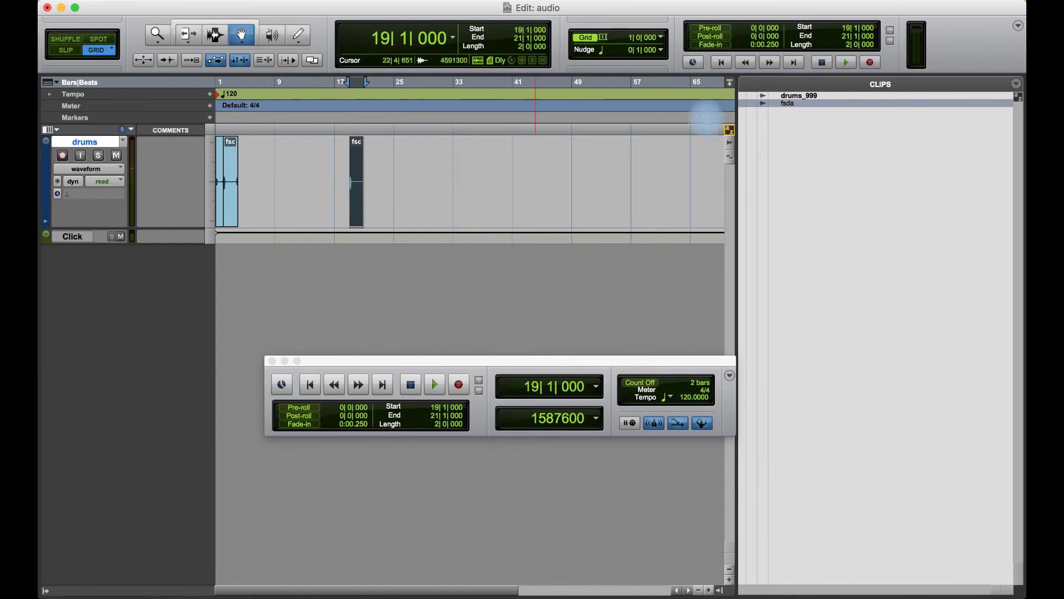
pyautogui.click(820, 125)
pyautogui.moveTo(787, 105); pyautogui.dragTo(785, 110)
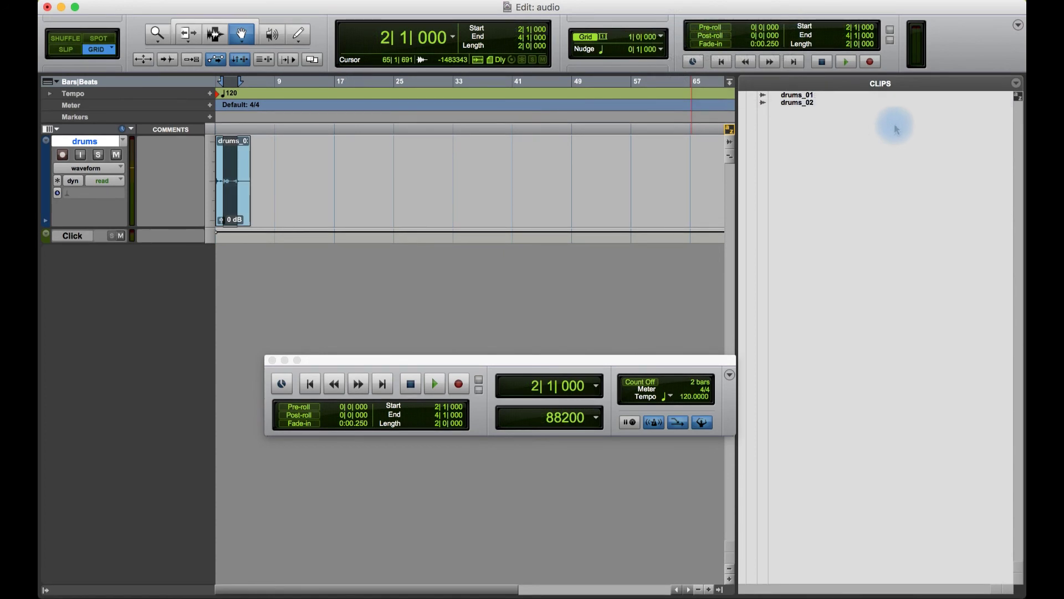
# - Rename the drums_01 clip and its disk file to drums_999
pyautogui.doubleClick(798, 96)
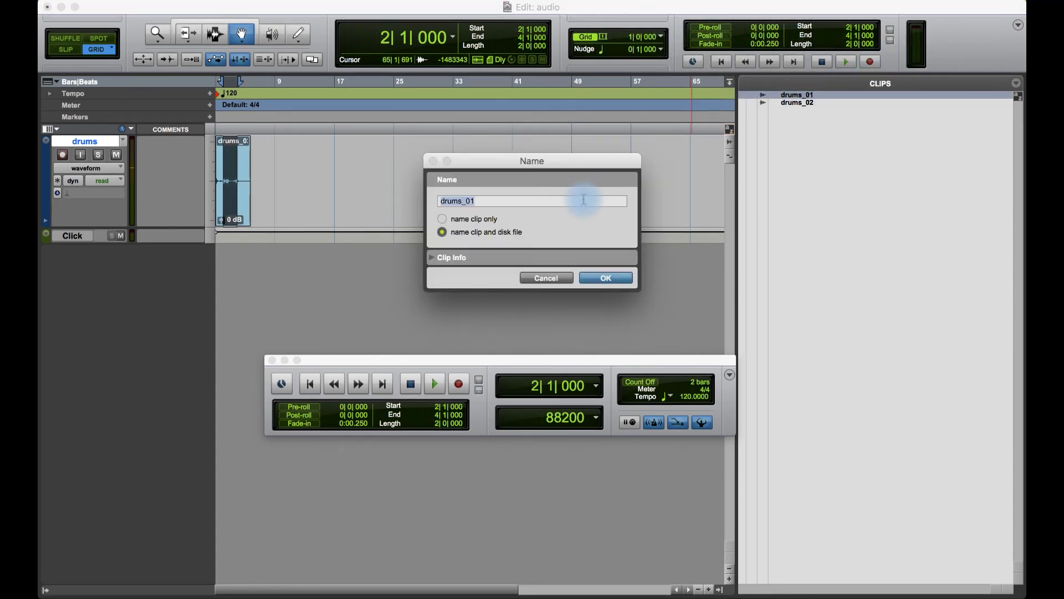
pyautogui.click(481, 220)
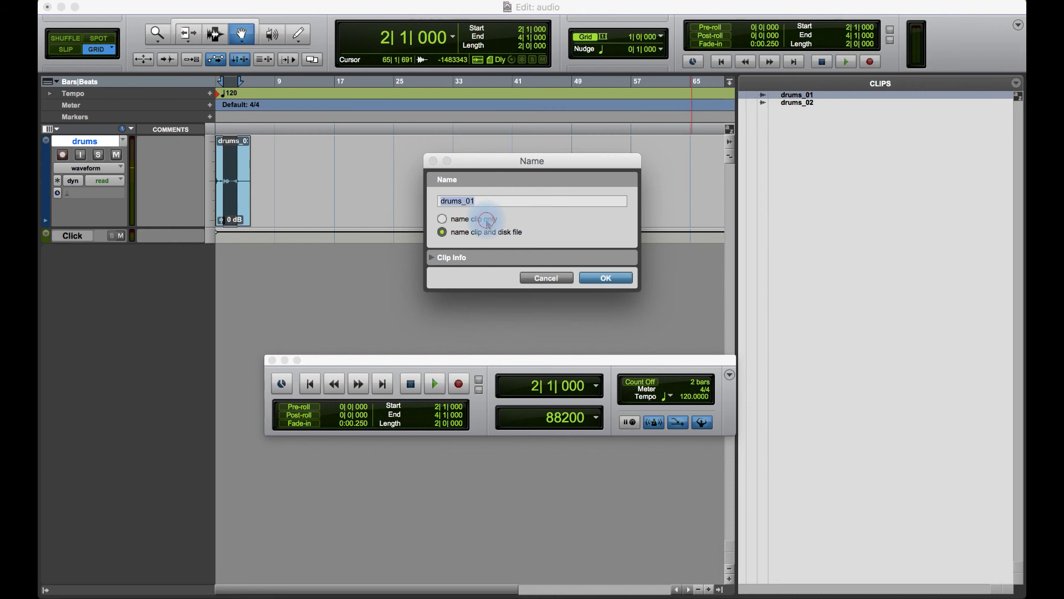
pyautogui.click(482, 234)
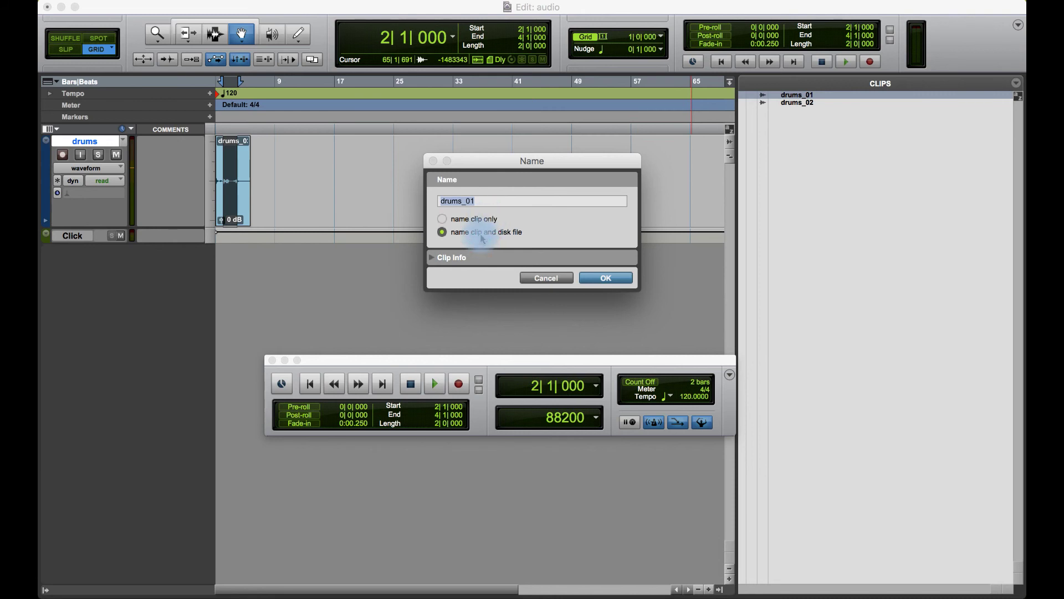
pyautogui.click(482, 200)
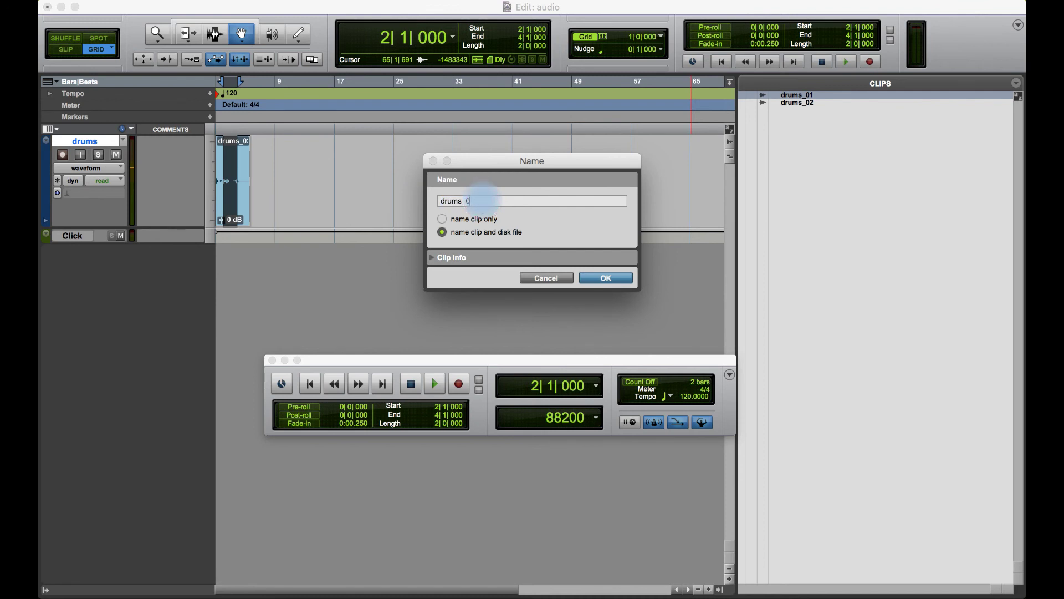
pyautogui.press('Return')
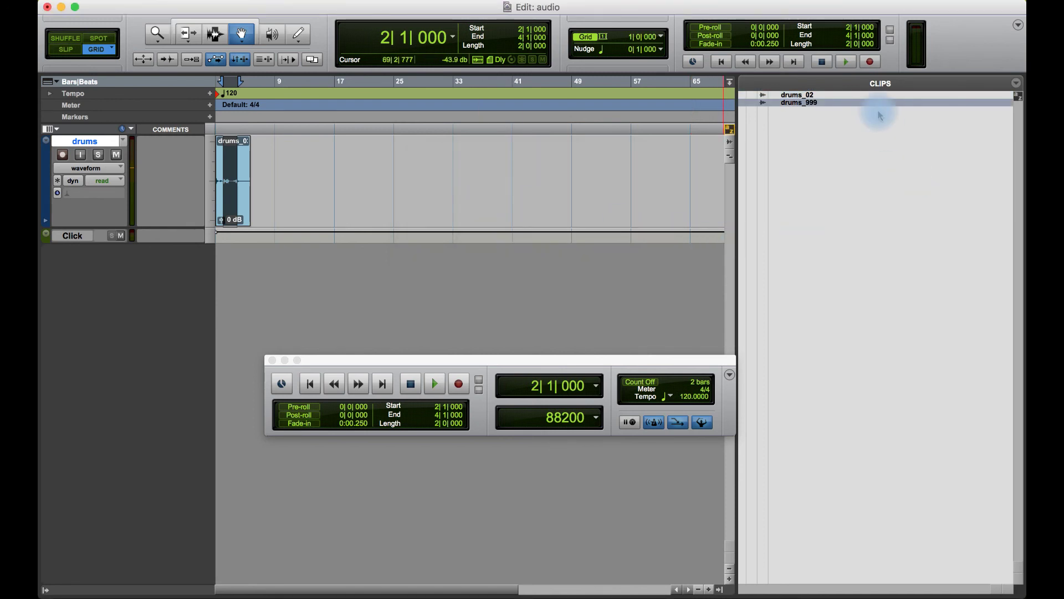
# - Confirm the drums_999 name is kept, then select the drums_02 clip in the Clips list
pyautogui.doubleClick(792, 104)
pyautogui.click(607, 286)
pyautogui.click(820, 131)
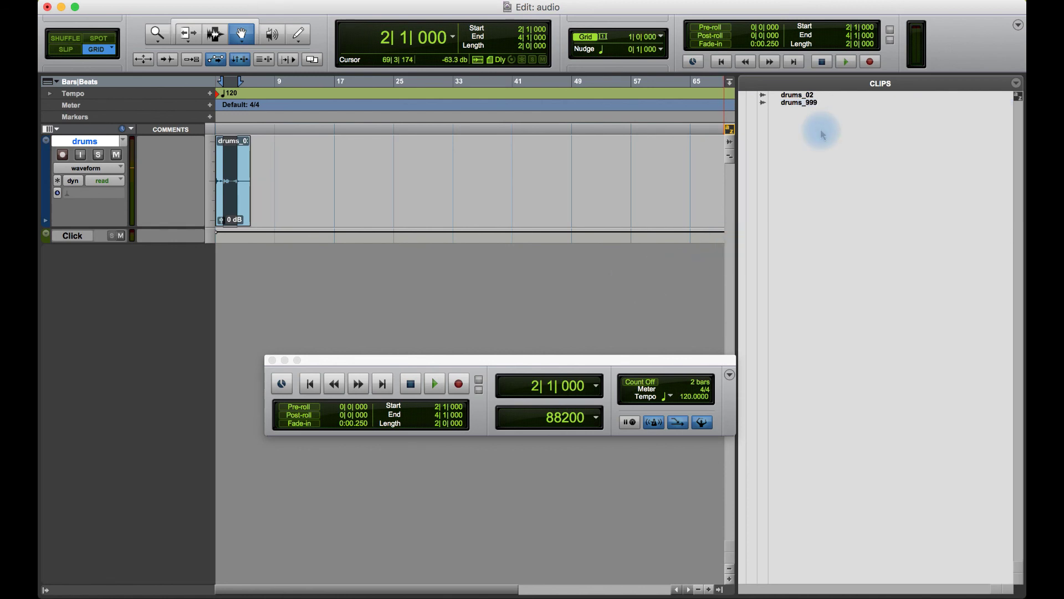
pyautogui.click(802, 97)
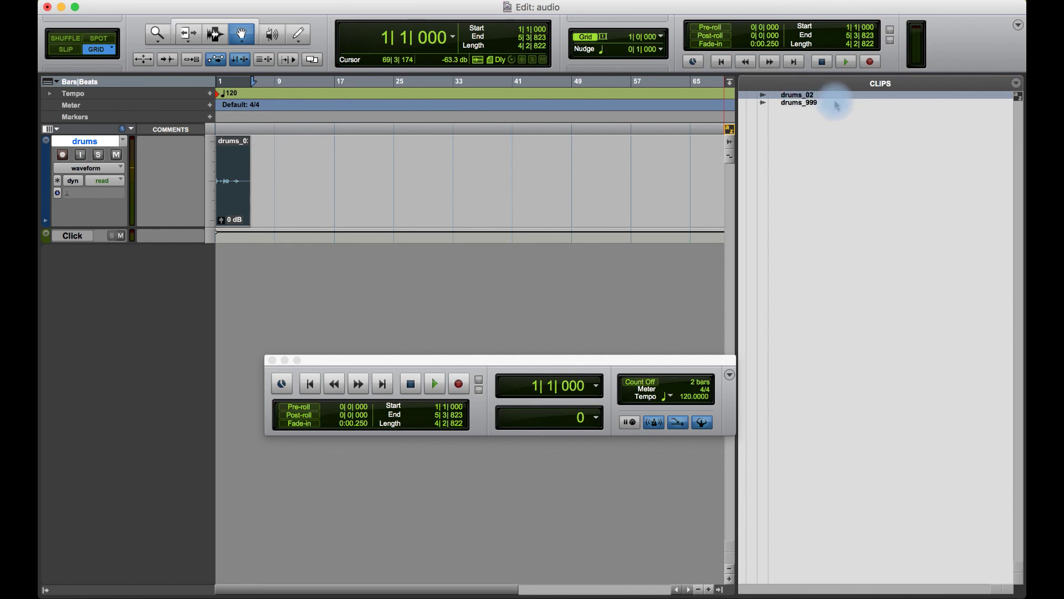
# - Clear drums_02 from the Clips list, deleting the clip and its file from disk
pyautogui.click(1019, 88)
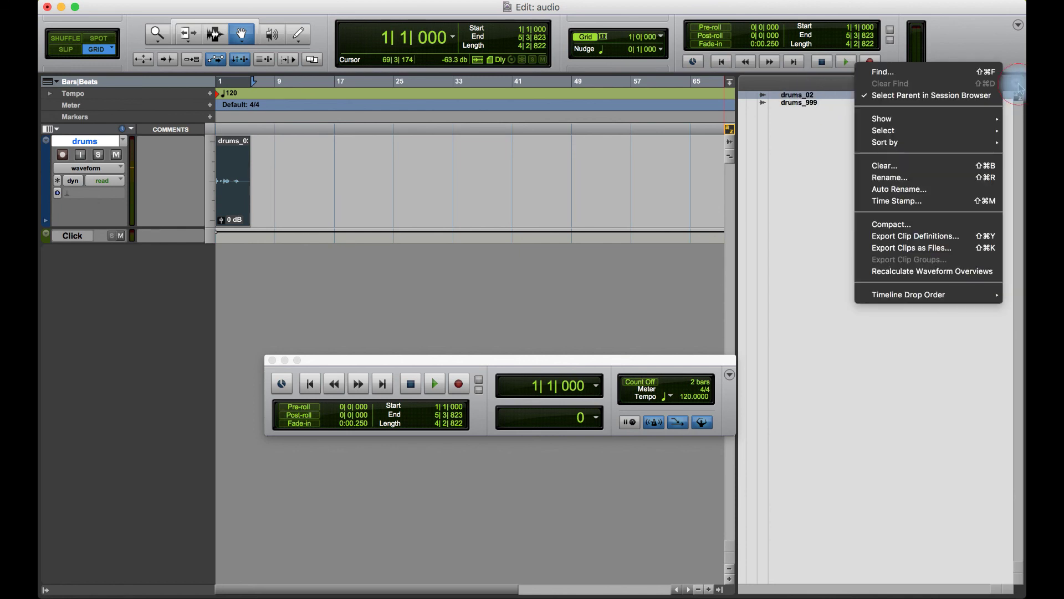
pyautogui.click(962, 165)
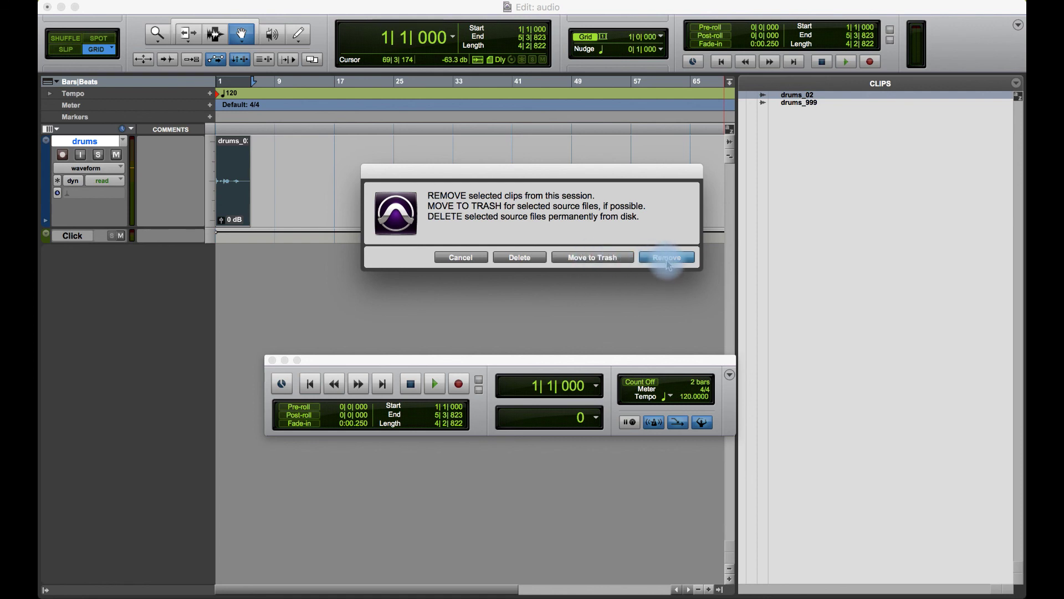
pyautogui.click(519, 258)
pyautogui.click(638, 258)
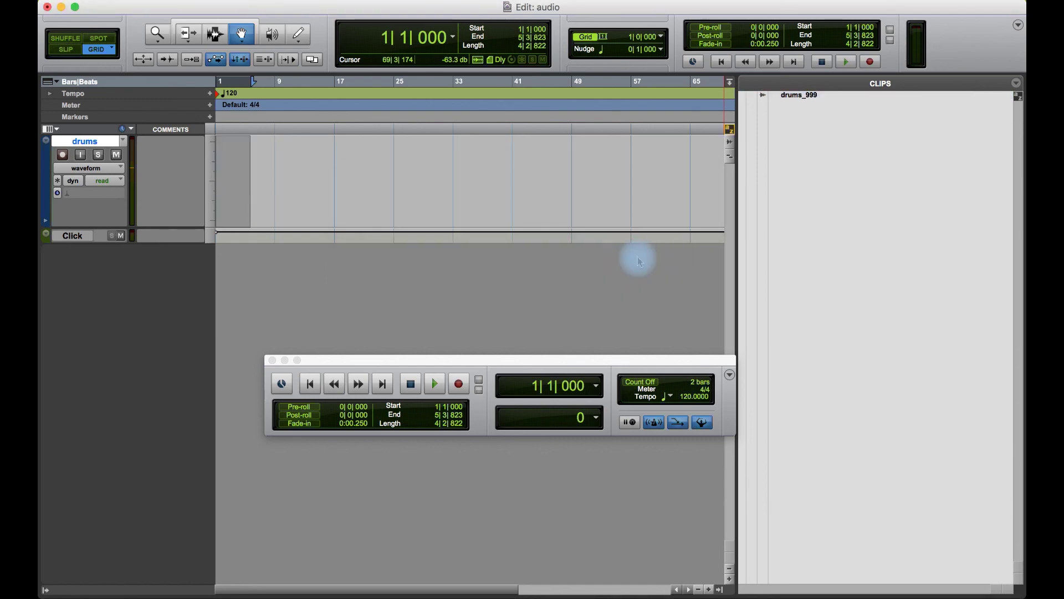